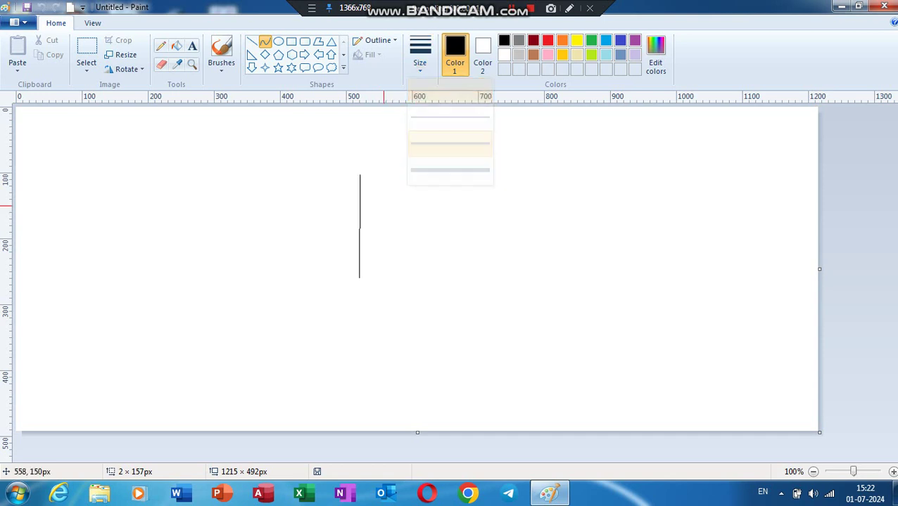
Bend the upright line outward to the left near its base, forming the left half of the central petal.
drag(358, 242, 330, 261)
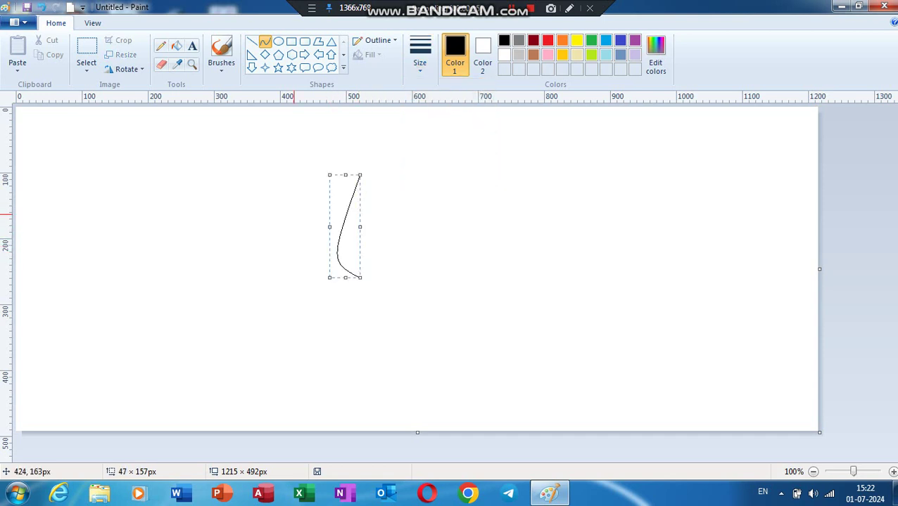
click(304, 232)
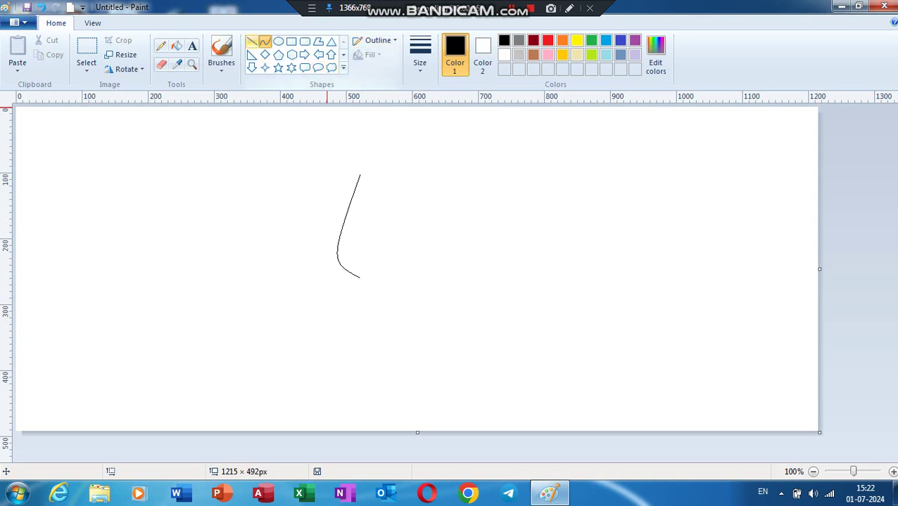
click(251, 42)
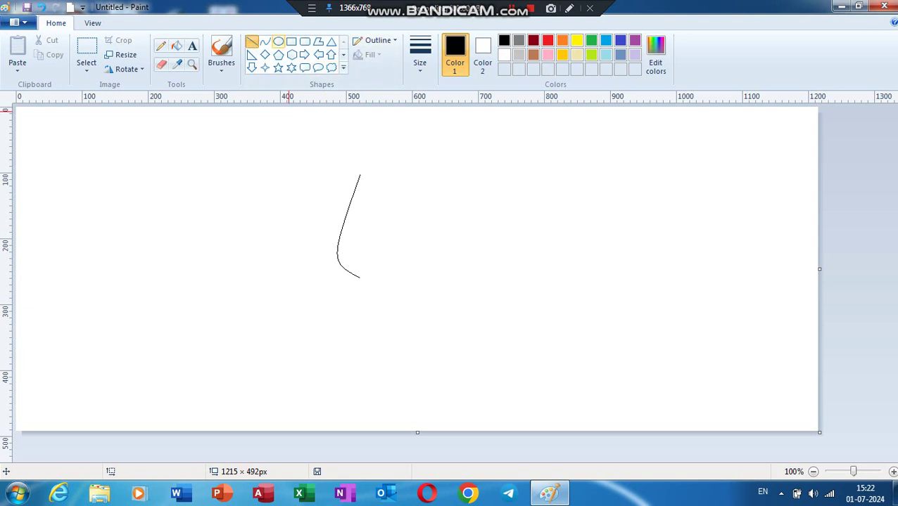
Draw the first side petal left of the central one with the Curve tool, using a short top arc and a long outer edge.
click(264, 42)
drag(341, 206, 352, 201)
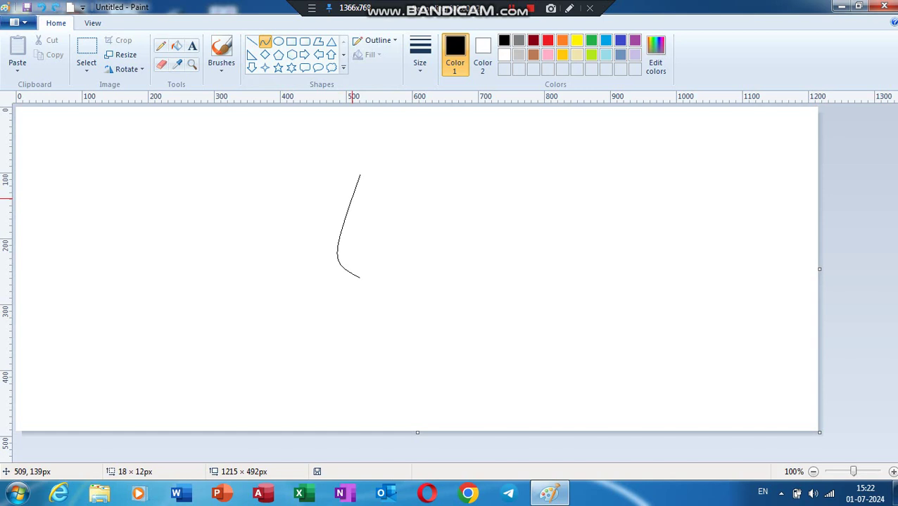
drag(354, 199, 331, 181)
drag(341, 187, 363, 285)
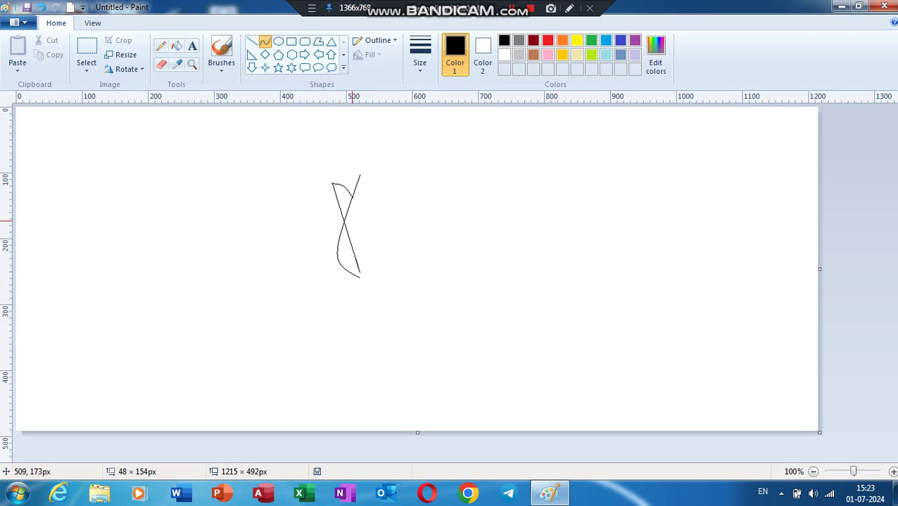
click(349, 242)
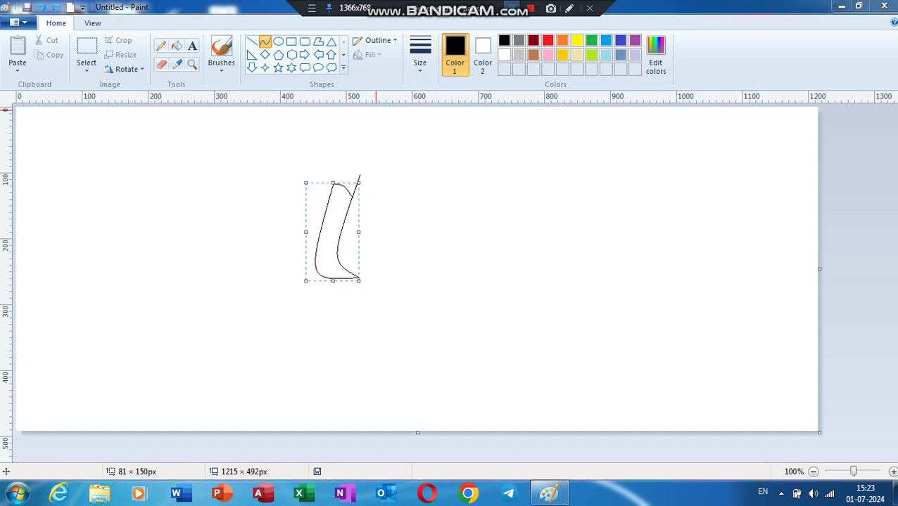
Undo the stray curve and draw a second side petal further left, its outer edge curving down to the shared base.
drag(235, 206, 312, 200)
key(ctrl+z)
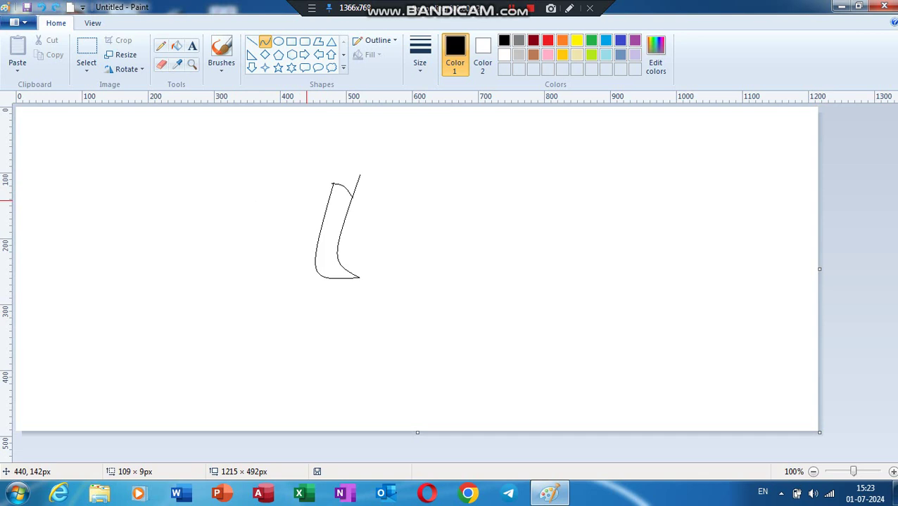
drag(326, 207, 315, 190)
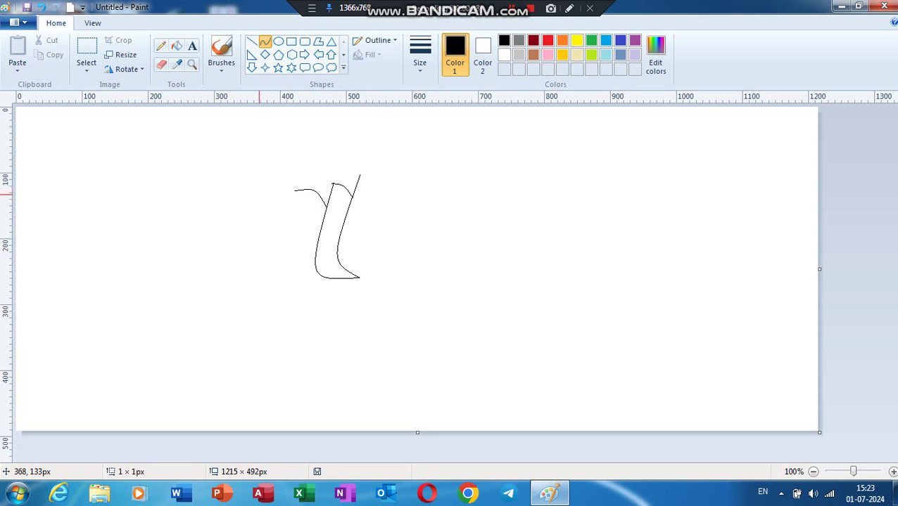
drag(259, 195, 282, 282)
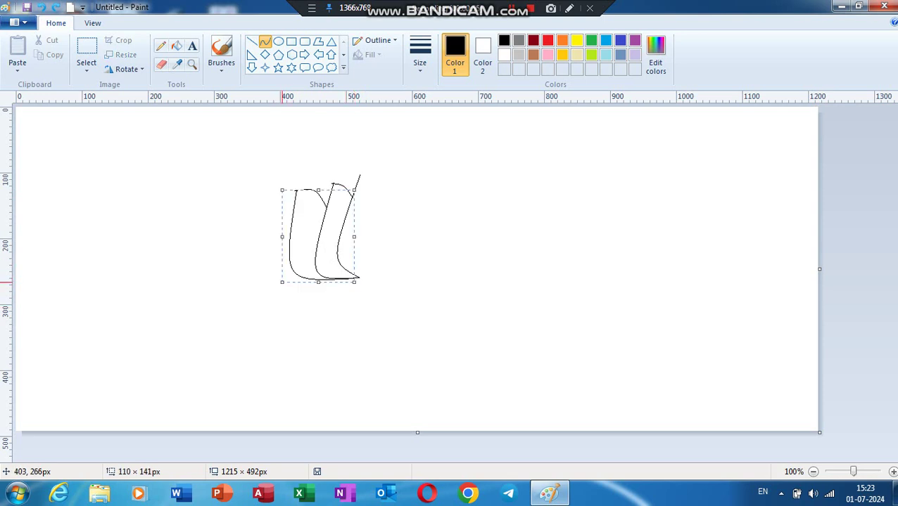
click(259, 247)
Draw a third, outermost petal on the left with a rounded top arc and an outer edge curving toward the base.
drag(266, 203, 286, 202)
click(239, 212)
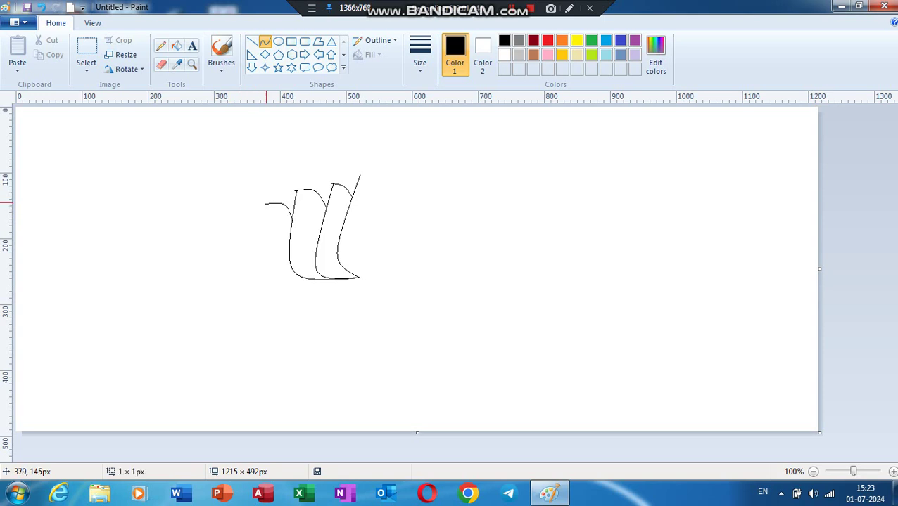
drag(267, 203, 264, 285)
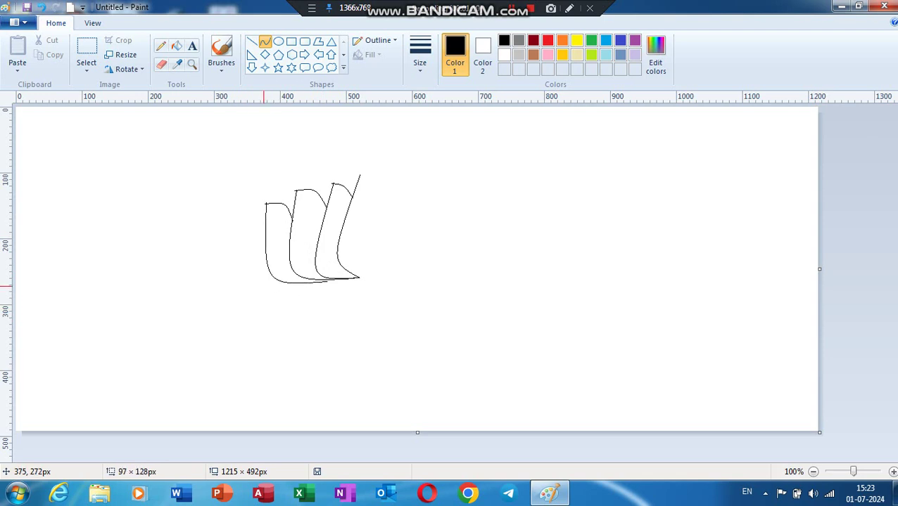
click(264, 285)
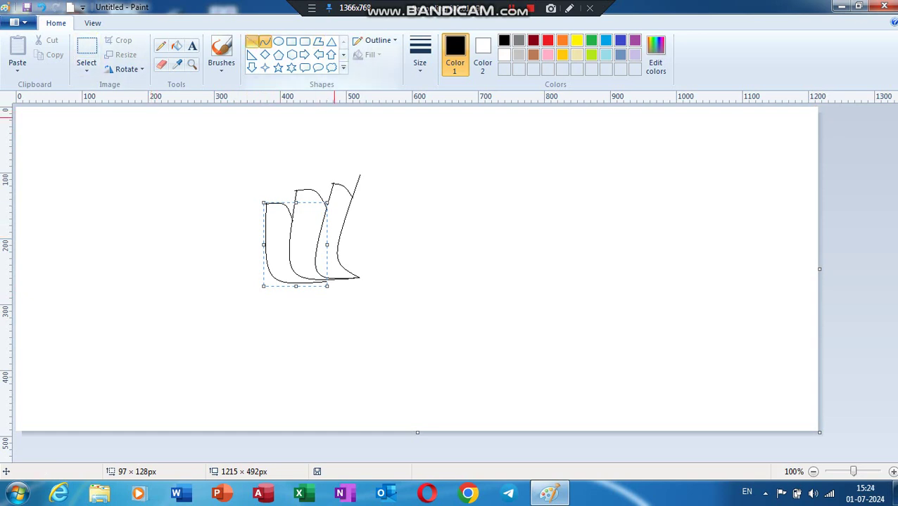
Draw a straight vertical stem about 125 px long down from the flower's base, in the thickest line size.
click(252, 41)
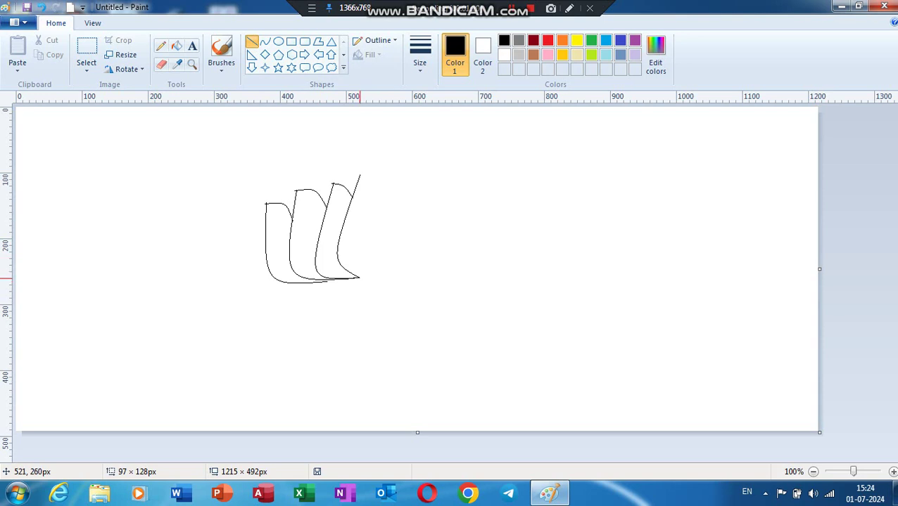
drag(358, 278, 360, 359)
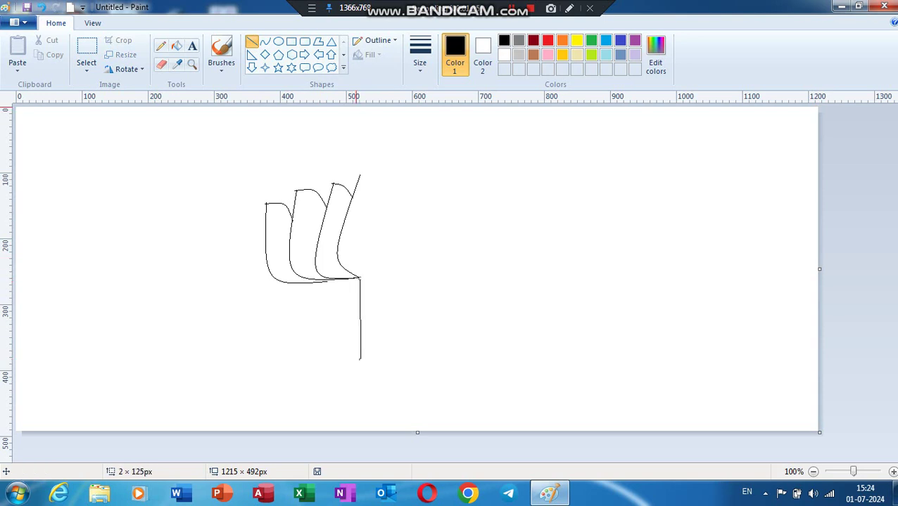
click(419, 53)
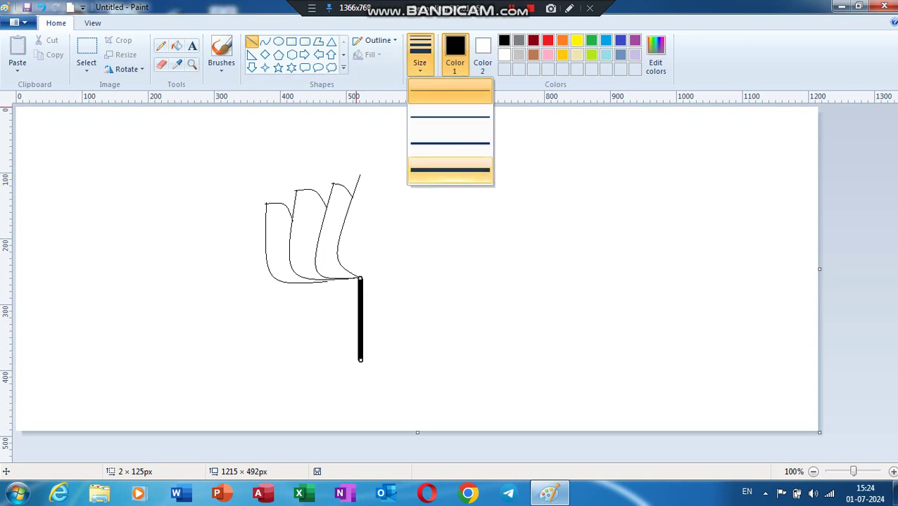
click(422, 169)
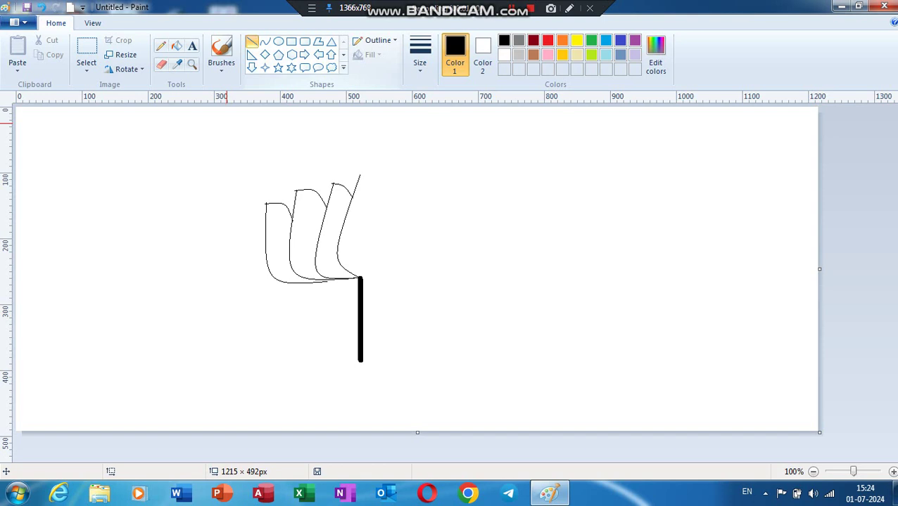
Draw a pointed leaf with two thin curves on the left side of the stem, just below the flower's base.
click(264, 42)
click(420, 52)
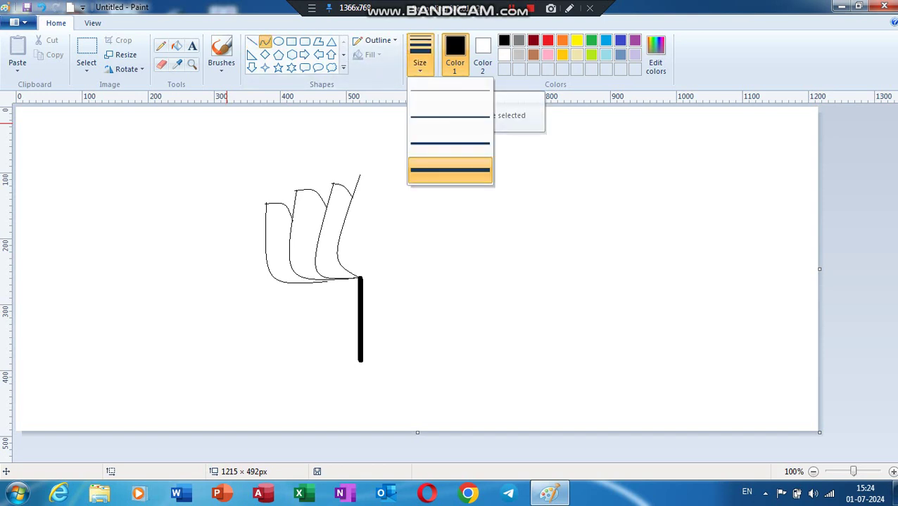
click(450, 169)
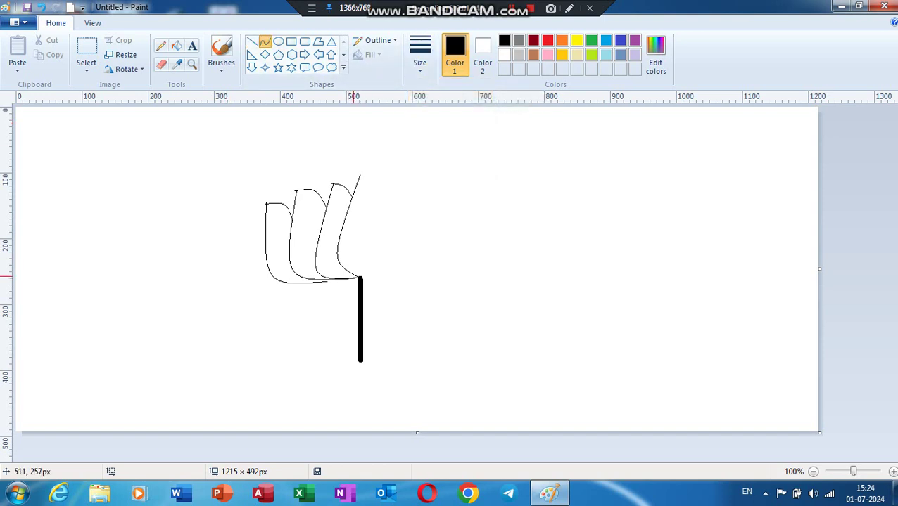
drag(353, 278, 323, 303)
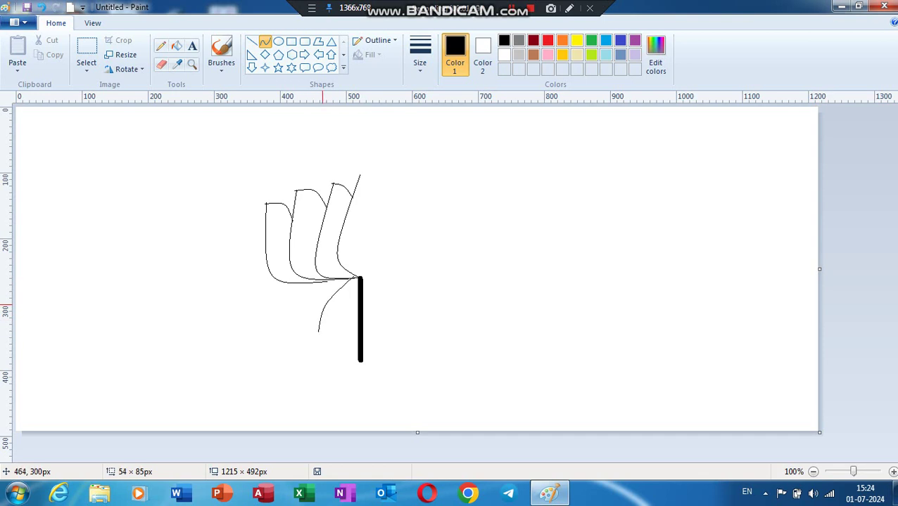
click(309, 307)
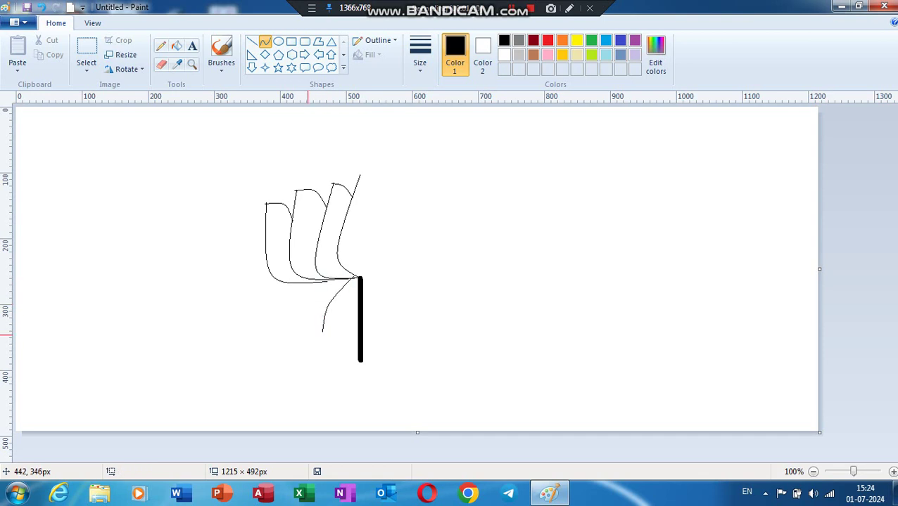
drag(322, 331, 359, 308)
click(222, 163)
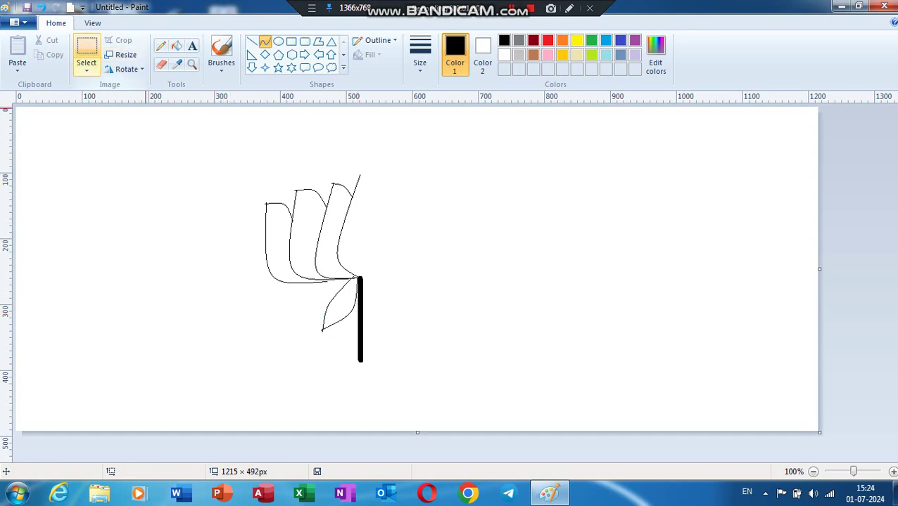
Select the half flower and stem with a rectangle of about 209 × 303 px, then copy and paste it.
click(87, 46)
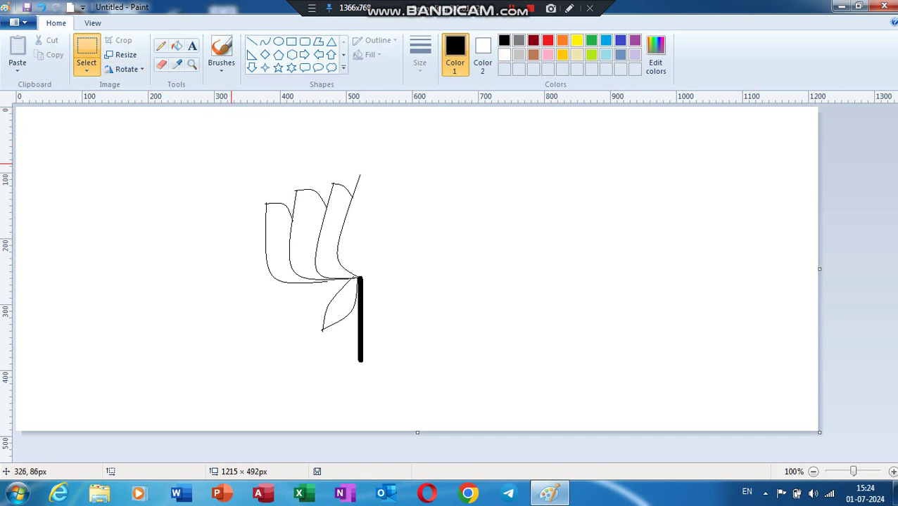
mouse_move(232, 164)
mouse_down()
mouse_move(381, 338)
mouse_move(249, 195)
mouse_move(244, 146)
mouse_move(234, 140)
mouse_move(231, 156)
mouse_up()
click(417, 352)
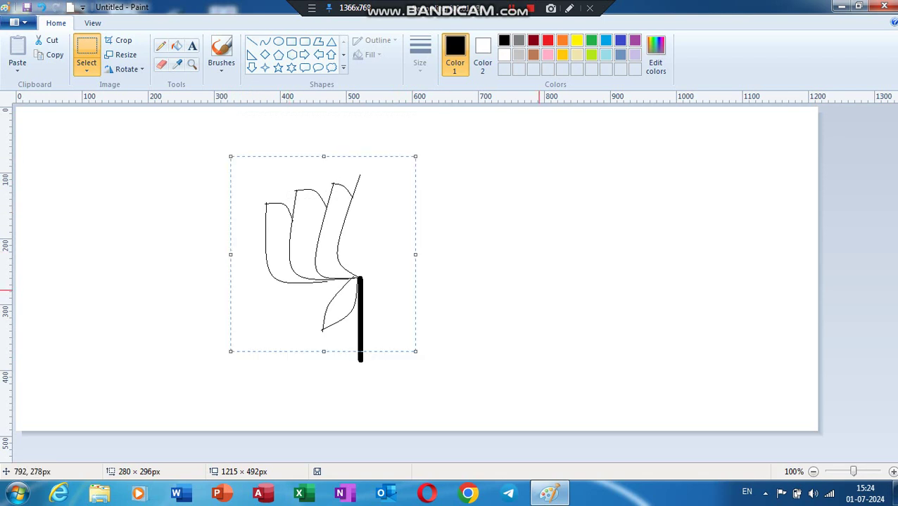
click(258, 162)
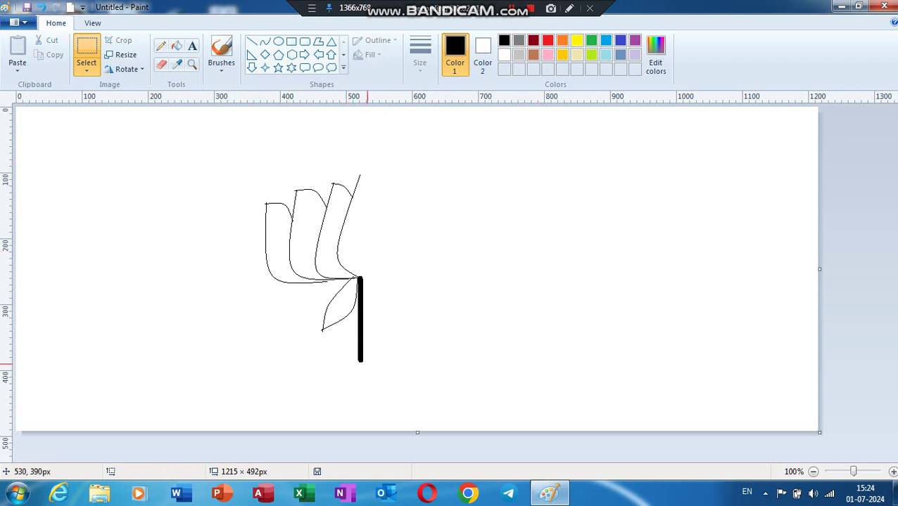
drag(237, 169, 375, 367)
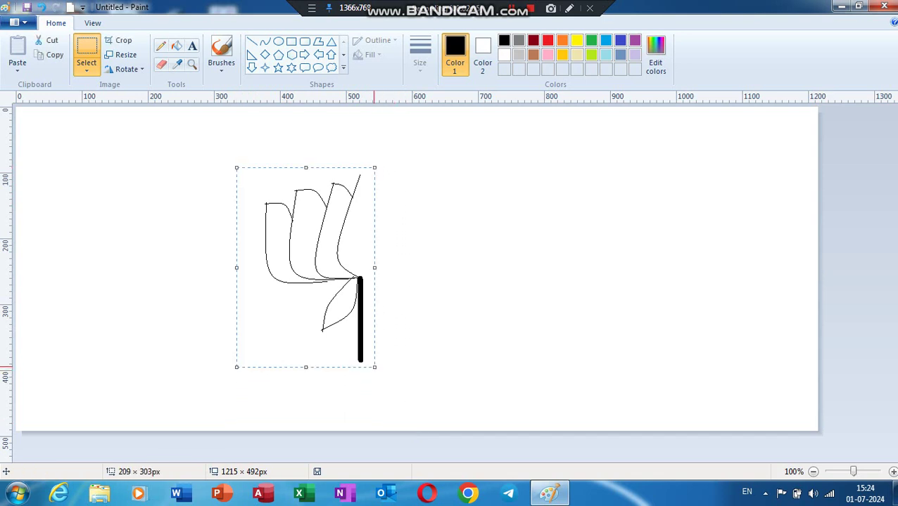
click(54, 54)
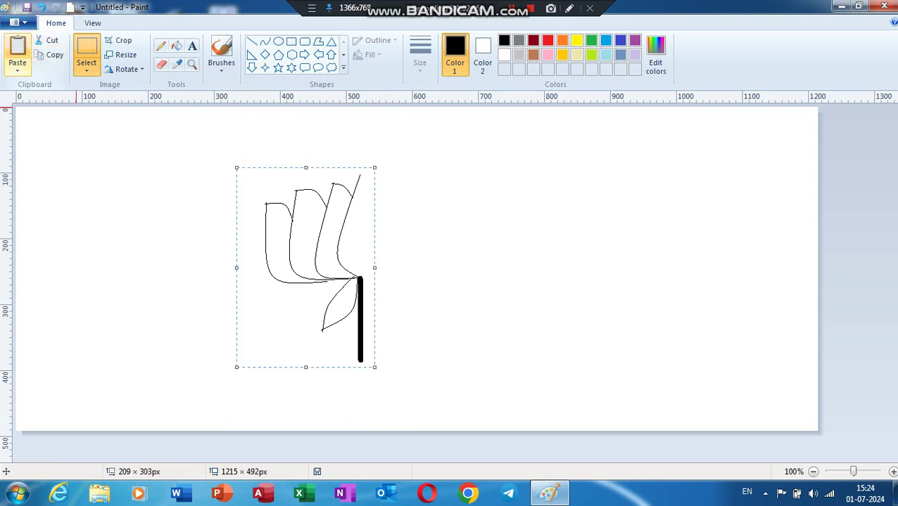
click(18, 49)
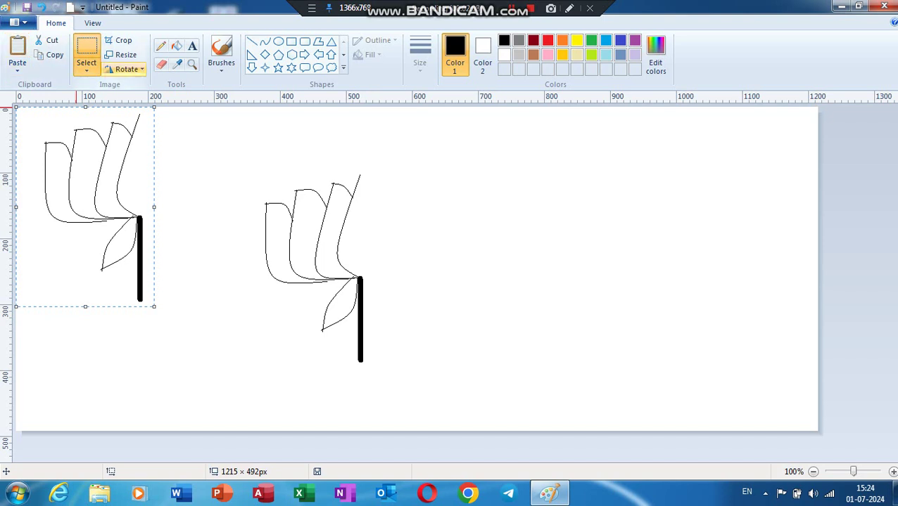
Flip the pasted half flower horizontally and move it to the right side of the original half.
click(126, 69)
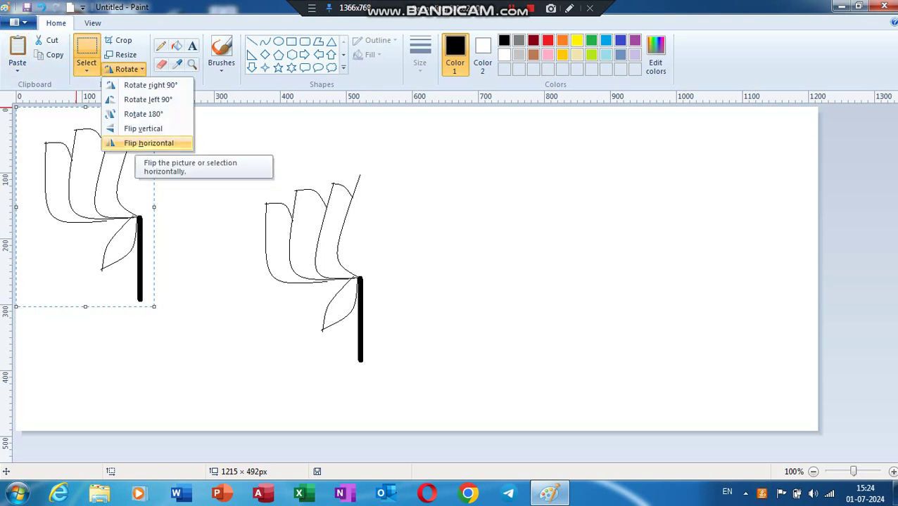
click(148, 143)
mouse_move(104, 174)
mouse_down()
mouse_move(478, 243)
mouse_move(445, 245)
mouse_up()
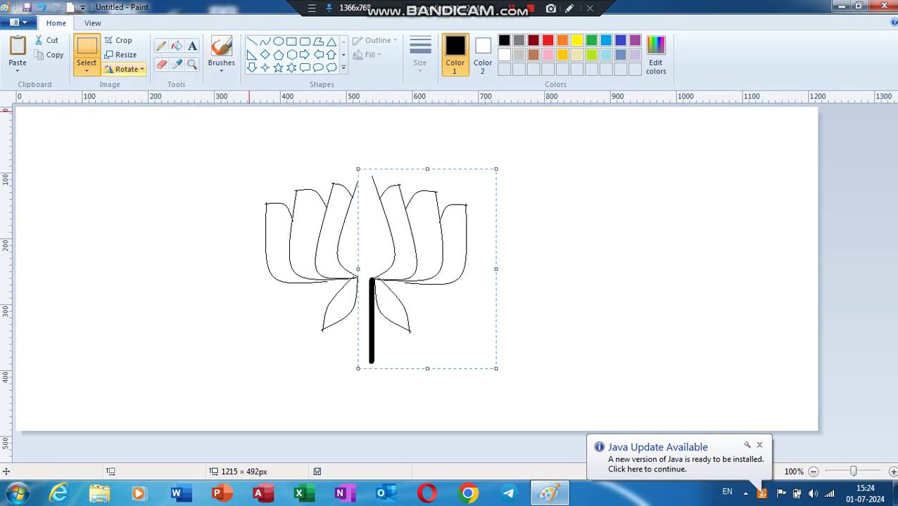
Turn on transparent selection and align the mirrored half so that both stems and the central petal's tips meet.
click(87, 64)
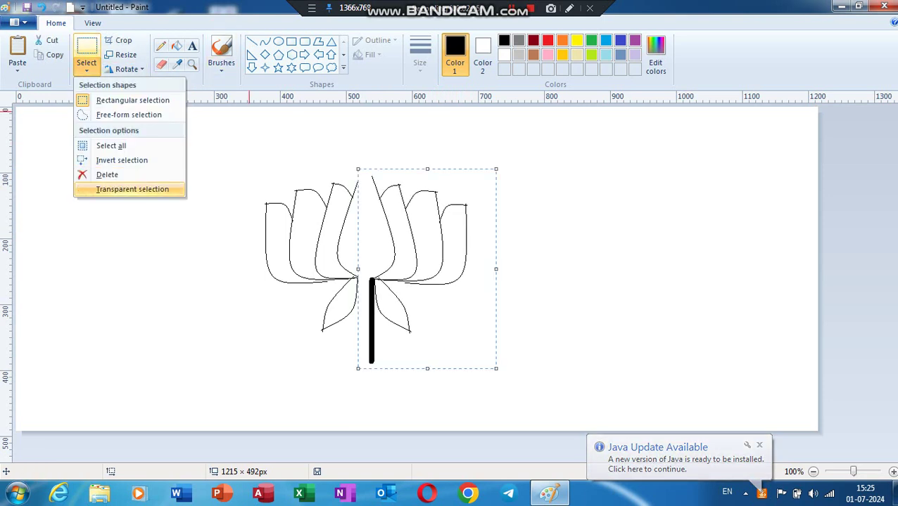
click(119, 189)
drag(392, 274, 380, 274)
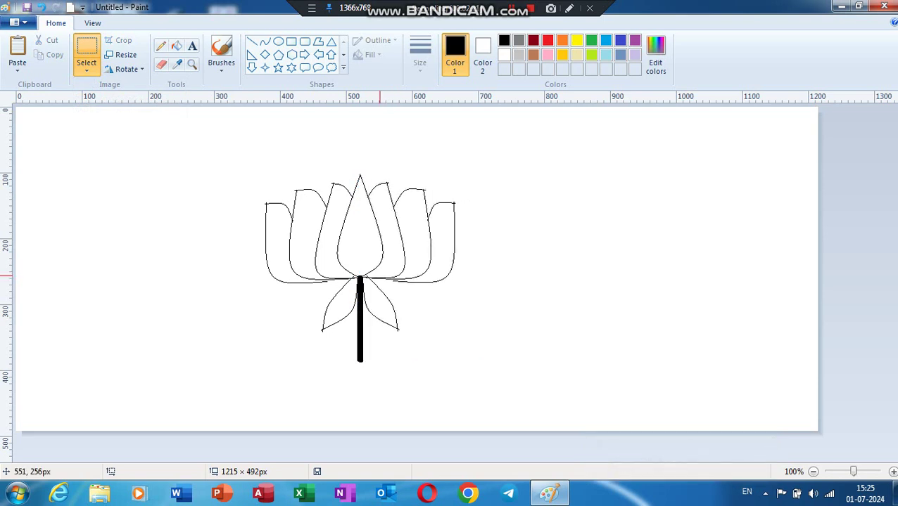
click(203, 268)
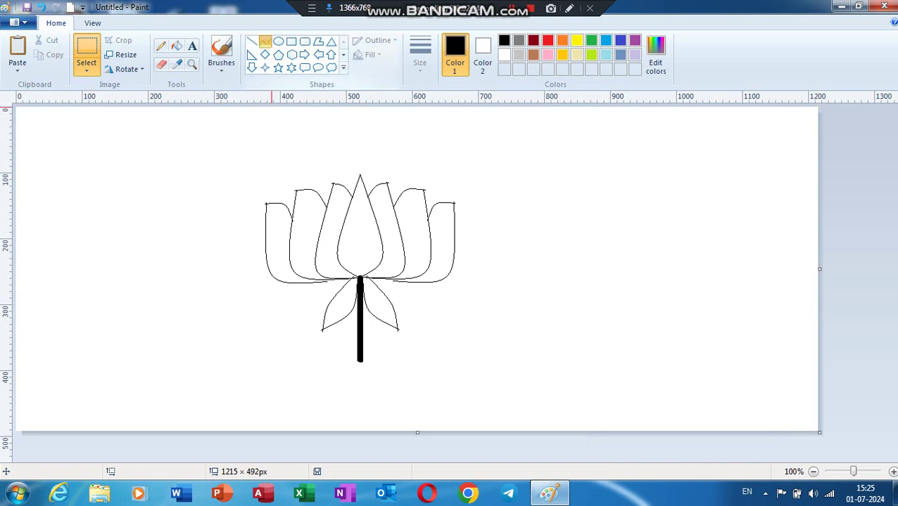
Draw a small three-petal bud with the Curve tool above the left side of the large flower.
click(264, 42)
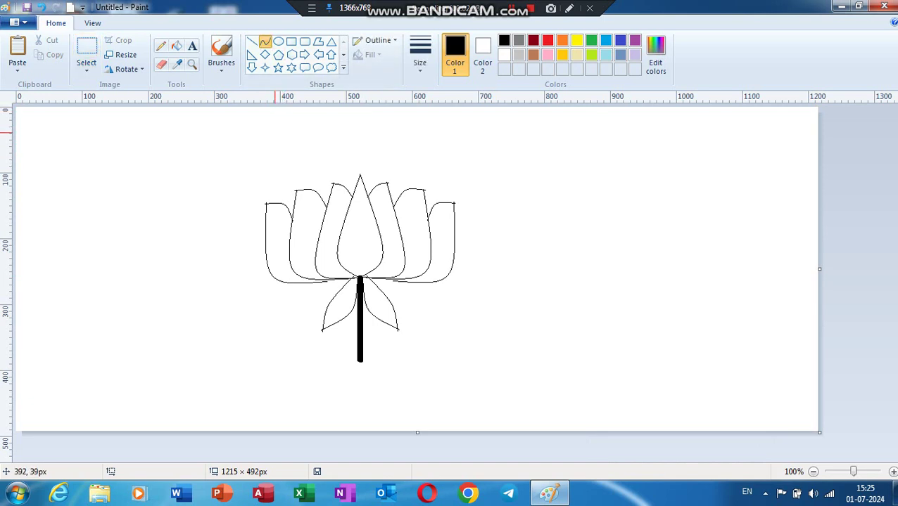
mouse_move(275, 133)
mouse_down()
mouse_move(275, 162)
mouse_move(263, 167)
mouse_move(292, 143)
mouse_up()
click(264, 166)
drag(276, 132, 292, 160)
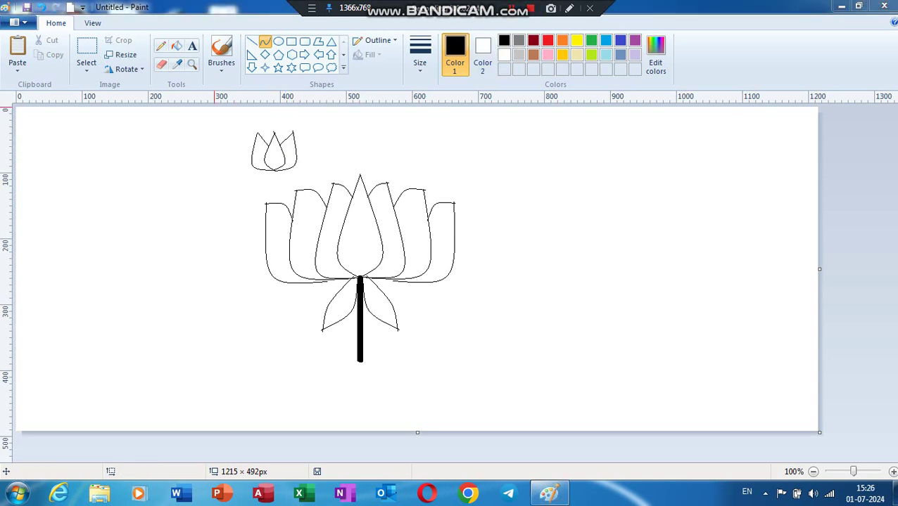
Select the small bud with a rectangle of about 107 × 98 px, copy it, and place the copy right of the large flower.
drag(228, 120, 284, 168)
key(ctrl+z)
click(85, 52)
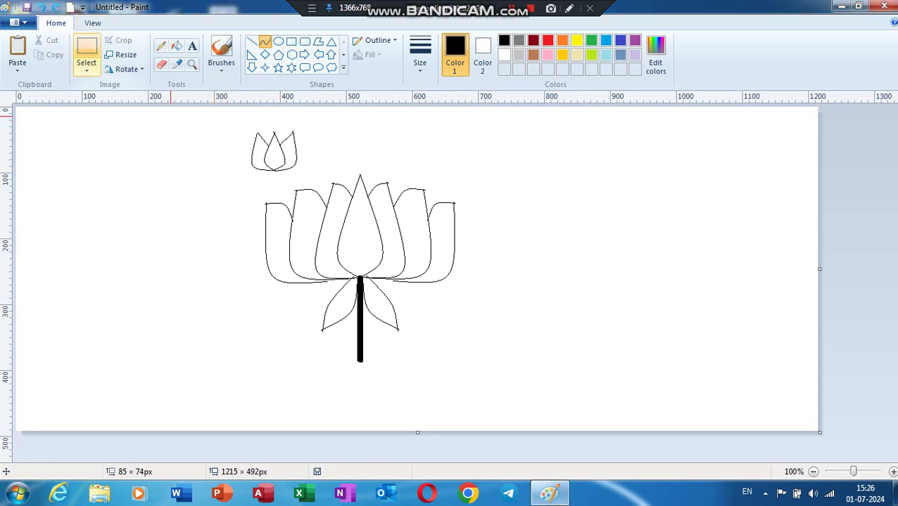
drag(233, 117, 305, 182)
click(54, 54)
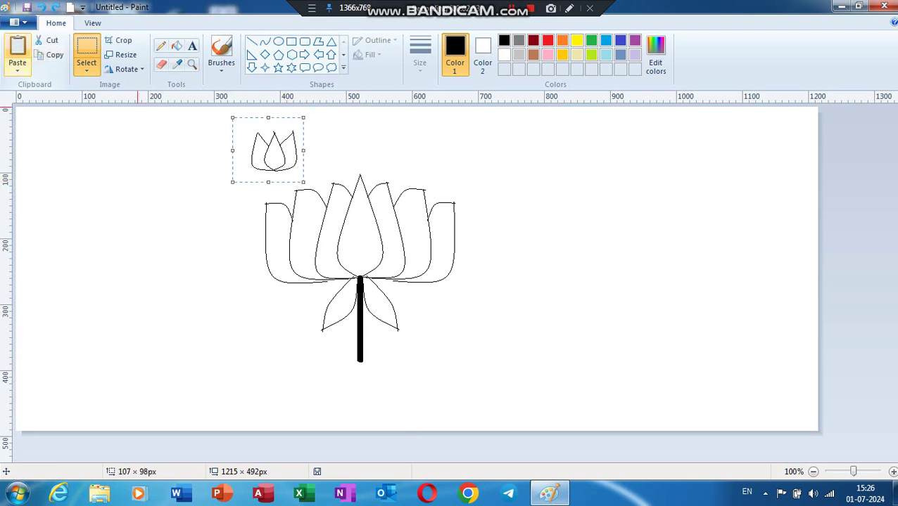
click(18, 50)
drag(42, 125, 508, 243)
click(285, 118)
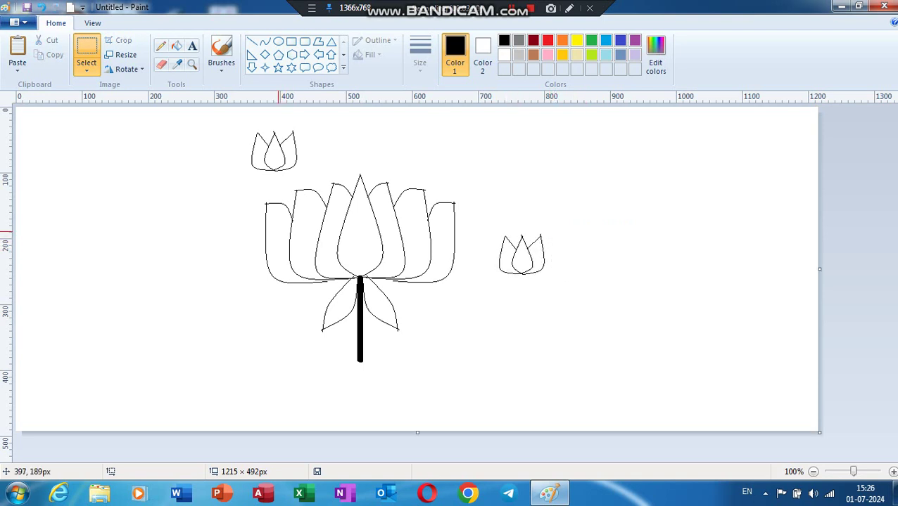
Draw the left bud's thick vertical stem with the Line tool, about 53 px above the outer petal and about 103 px below it.
click(251, 41)
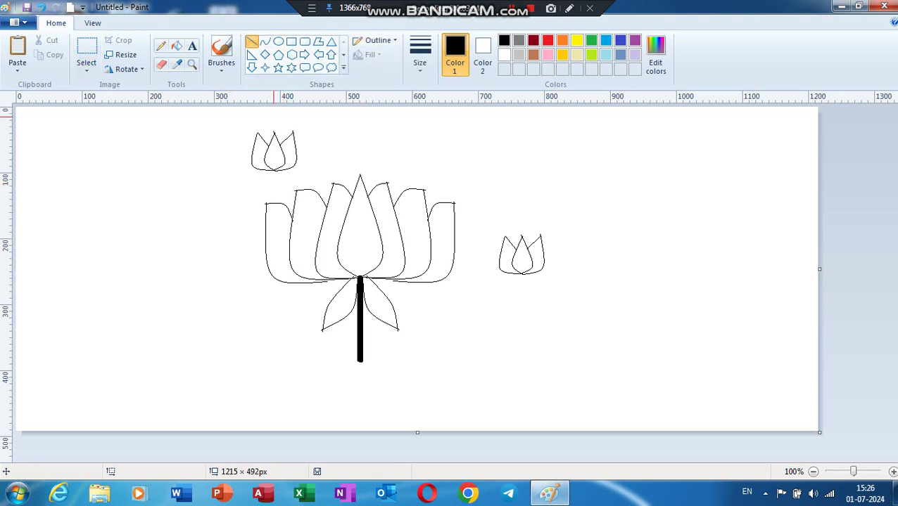
click(420, 57)
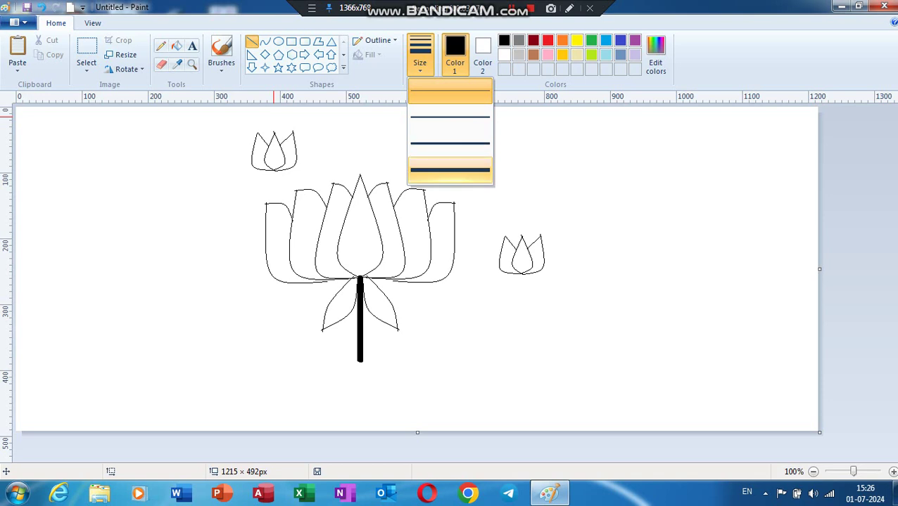
click(449, 169)
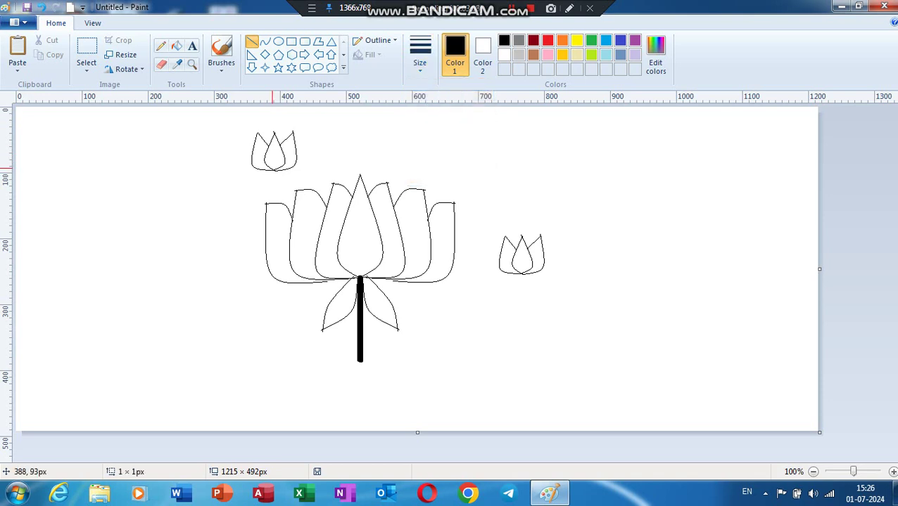
drag(272, 168, 272, 202)
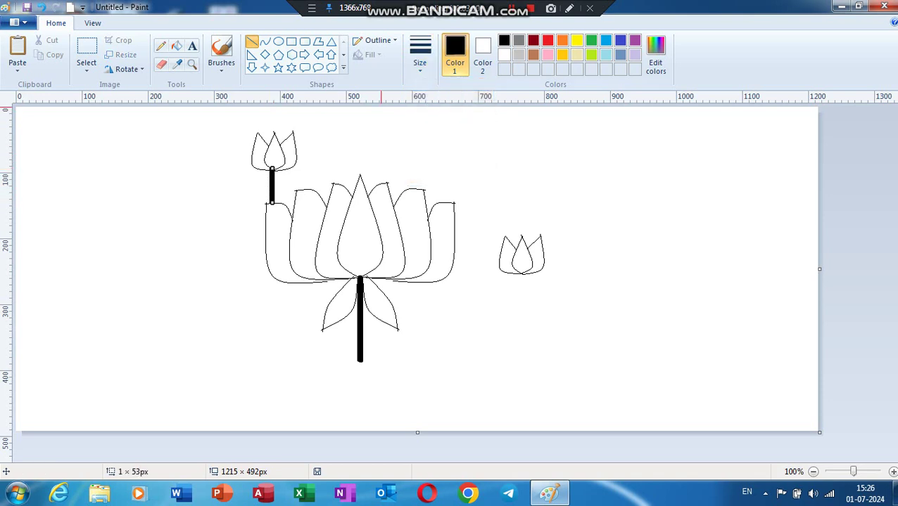
click(420, 56)
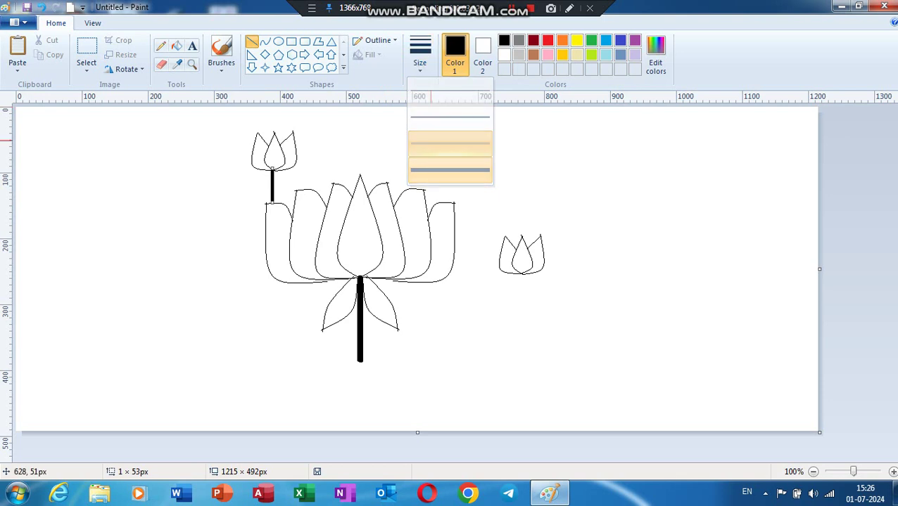
click(431, 144)
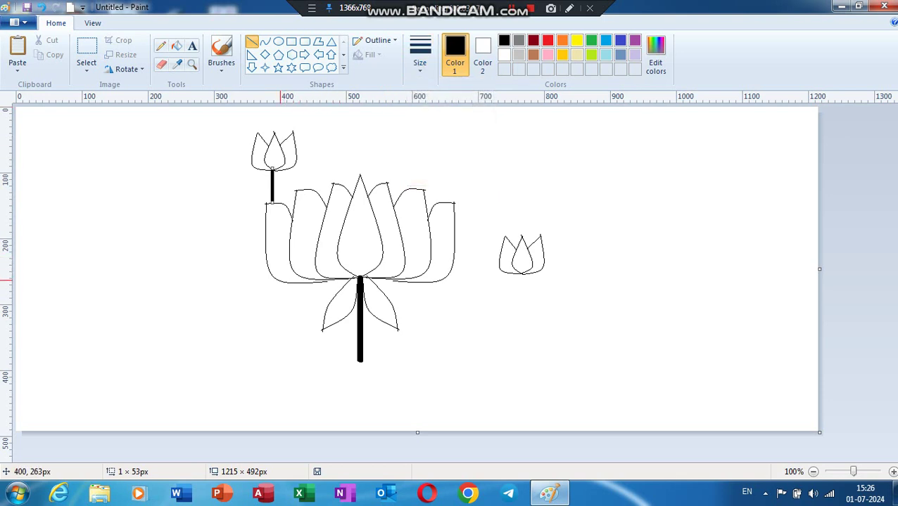
mouse_move(281, 280)
mouse_down()
mouse_move(281, 365)
mouse_move(281, 348)
mouse_up()
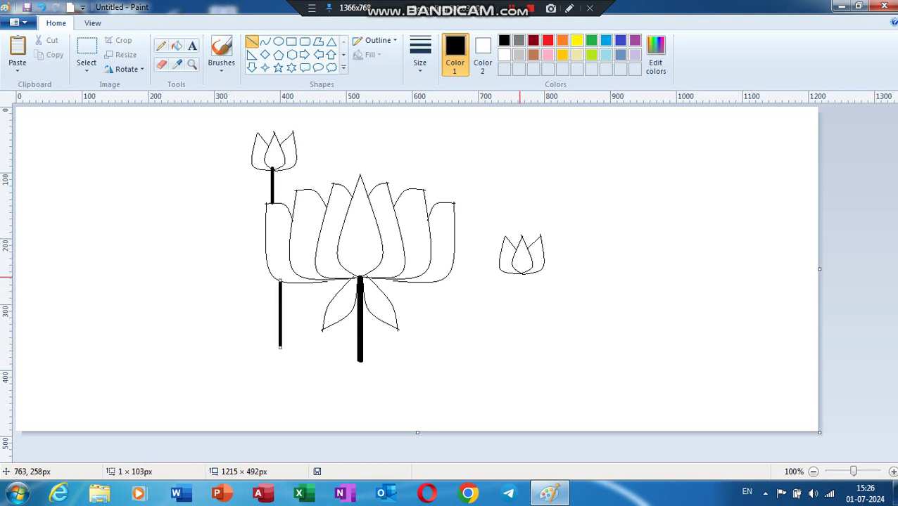
Draw a short thick vertical stem beneath the copied bud on the right.
click(521, 275)
drag(520, 275, 521, 289)
click(576, 297)
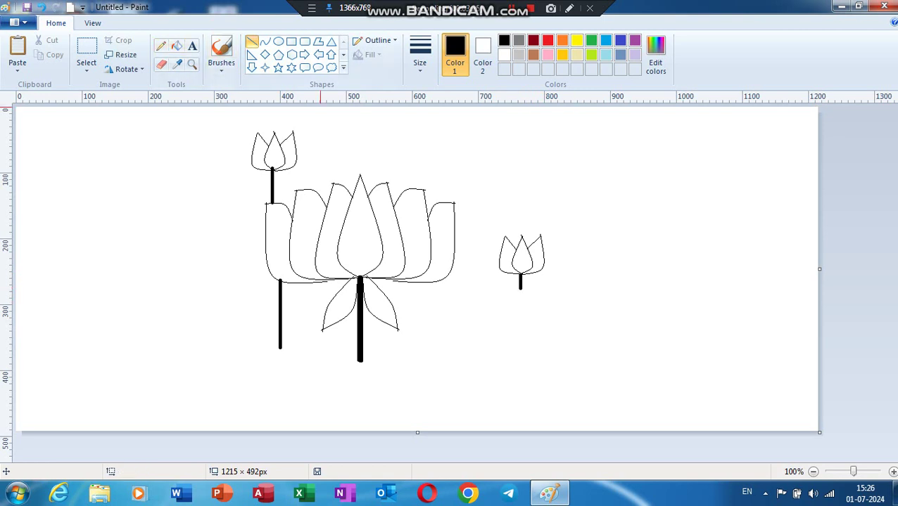
Draw a thin-outlined elliptical lily pad of about 115 × 57 px at the foot of the left bud's stem.
click(279, 41)
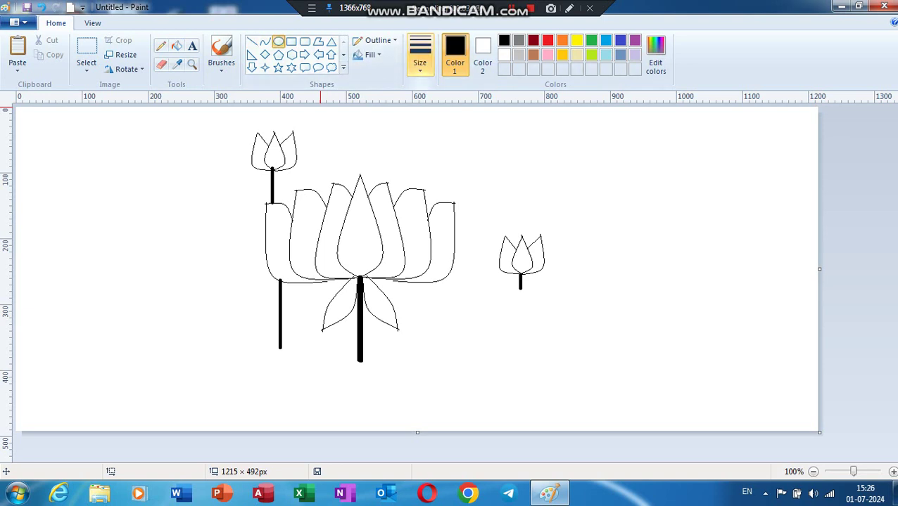
click(420, 53)
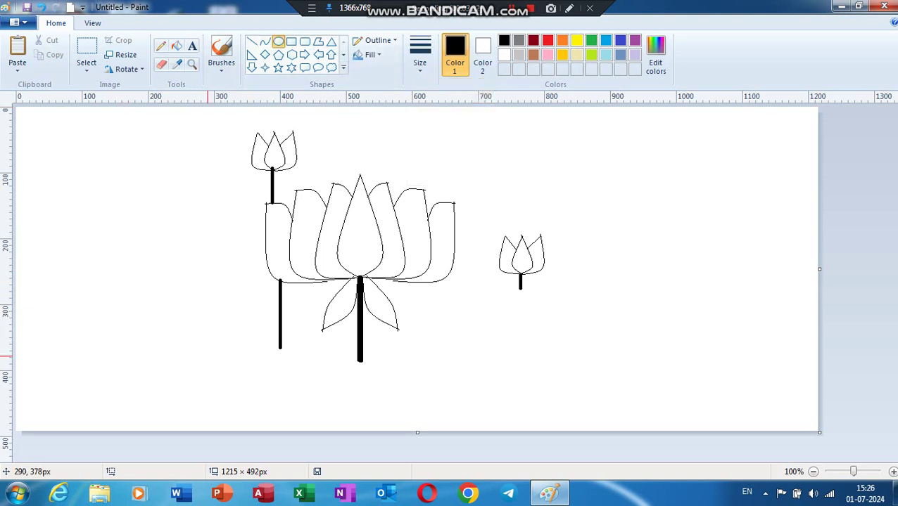
mouse_move(199, 354)
mouse_down()
mouse_move(278, 380)
mouse_move(276, 391)
mouse_move(266, 361)
mouse_move(289, 360)
mouse_move(287, 369)
mouse_up()
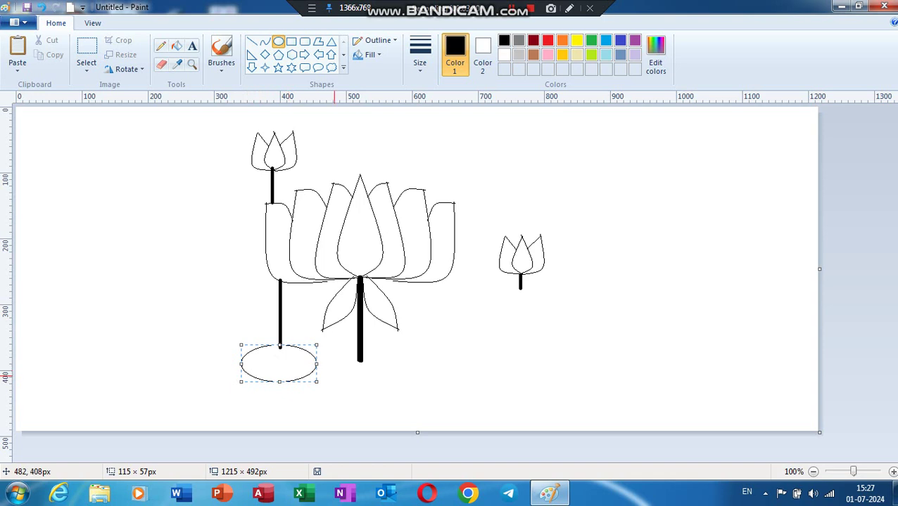
click(335, 380)
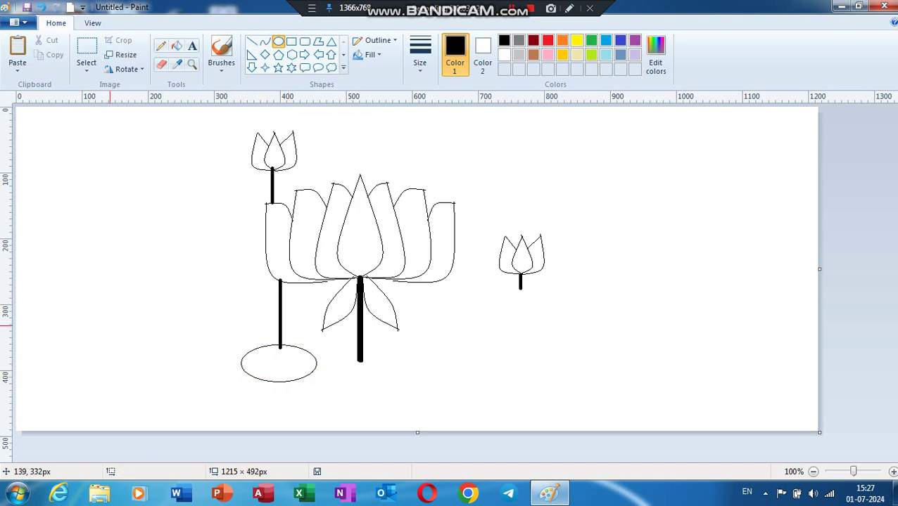
Draw three more elliptical pads: about 149 × 85 px at far left, a small one under the right bud, and about 112 × 59 px below it.
drag(105, 324, 204, 380)
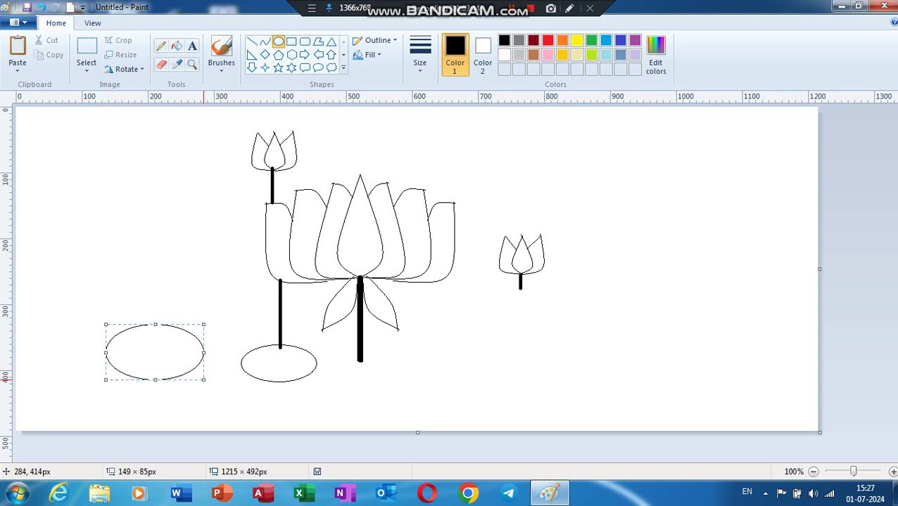
click(501, 289)
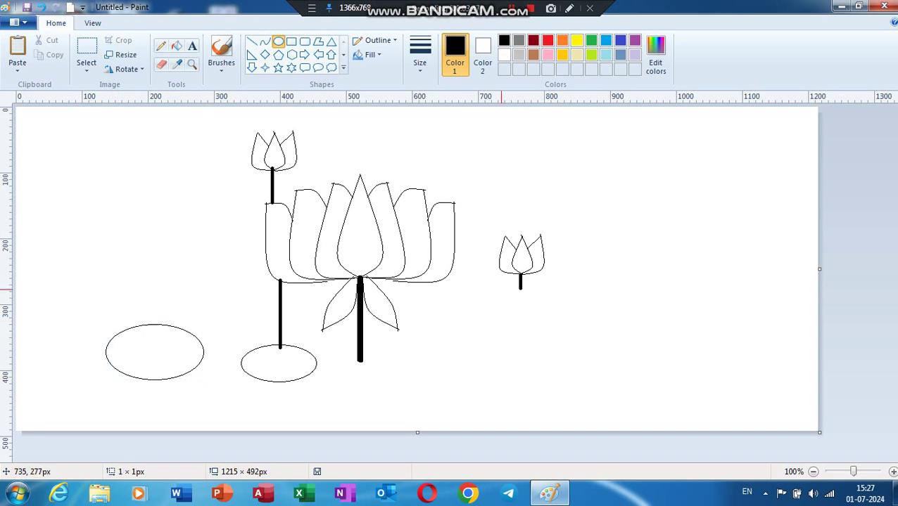
drag(501, 289, 537, 314)
drag(457, 327, 532, 365)
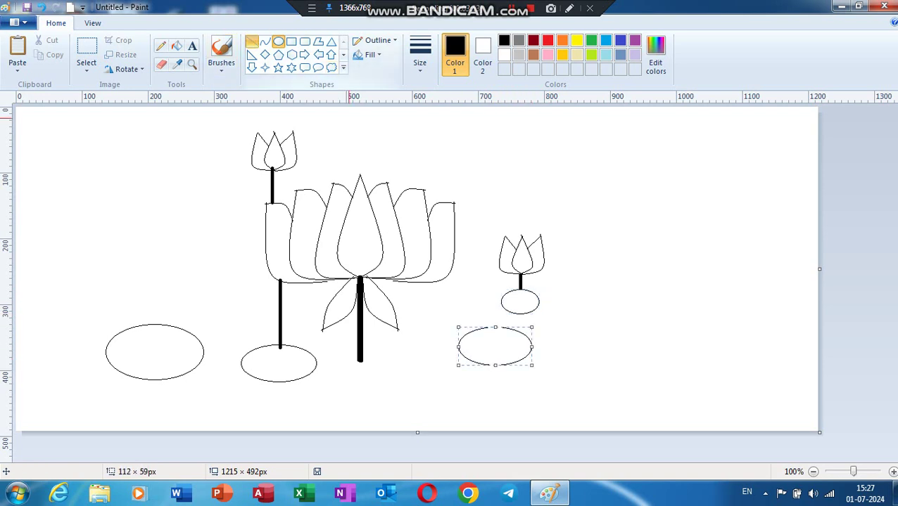
Draw a V-shaped notch in the right side of the far-left lily pad with the Curve tool.
click(251, 41)
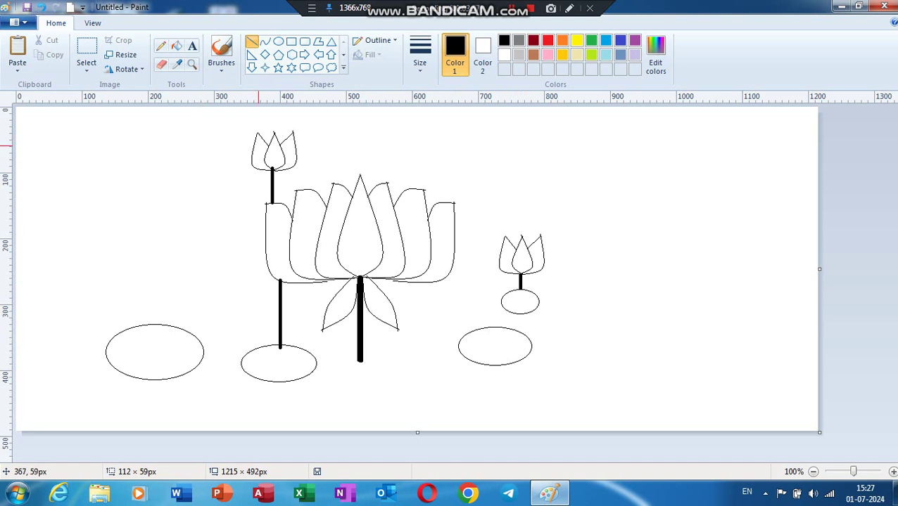
click(265, 41)
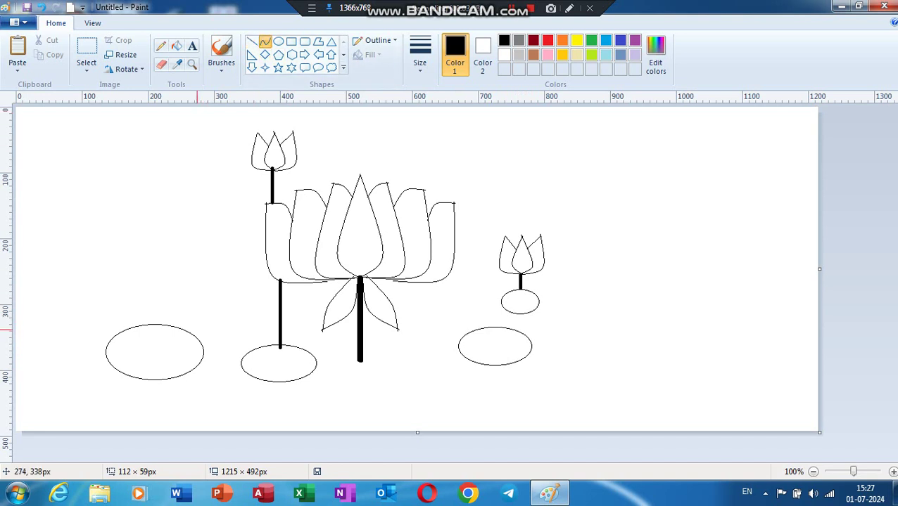
drag(198, 341, 167, 348)
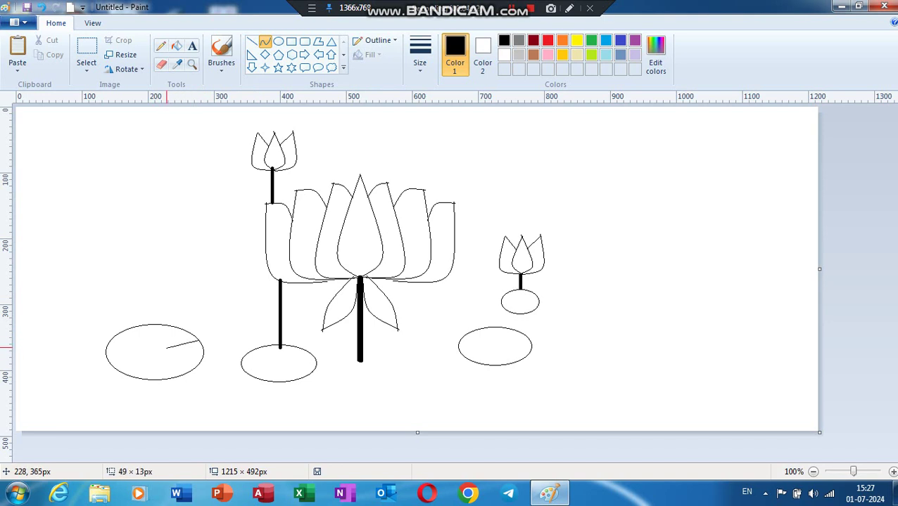
click(168, 348)
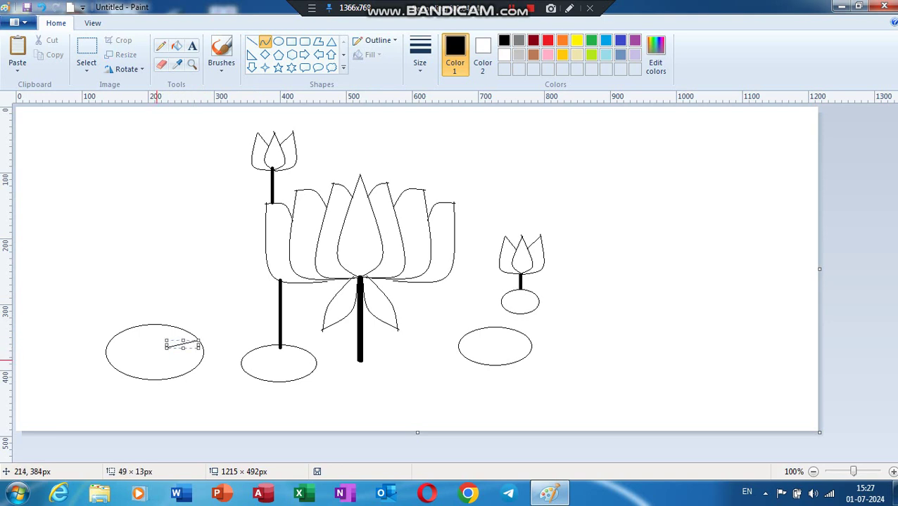
click(157, 360)
drag(166, 347, 188, 374)
click(171, 372)
click(201, 373)
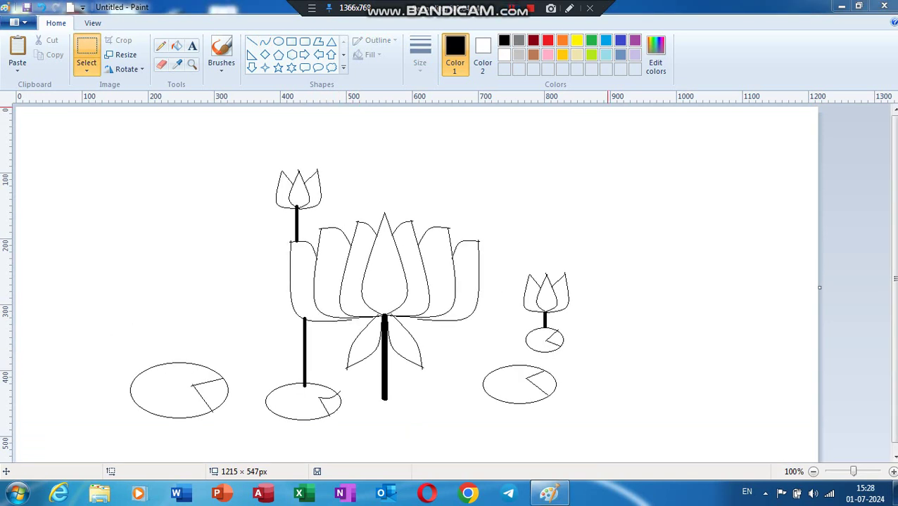
Fill the large flower's central petal with light pink.
click(176, 46)
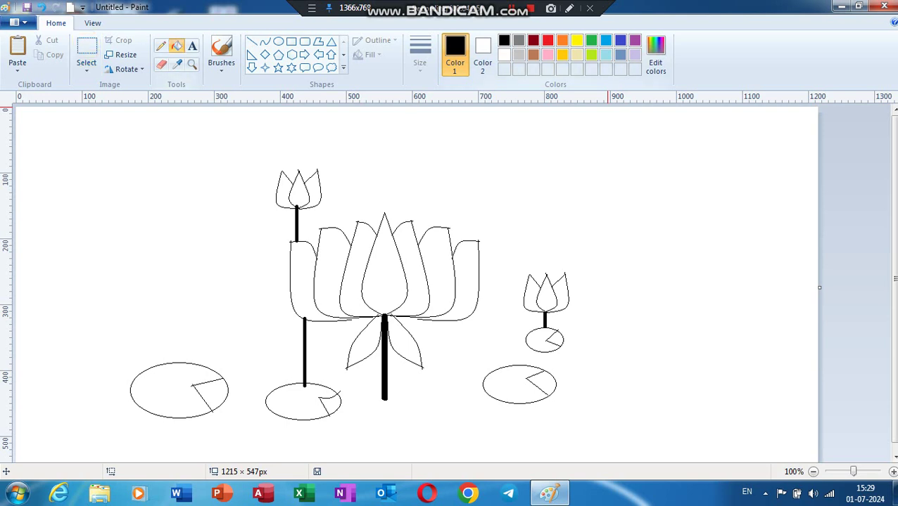
click(548, 55)
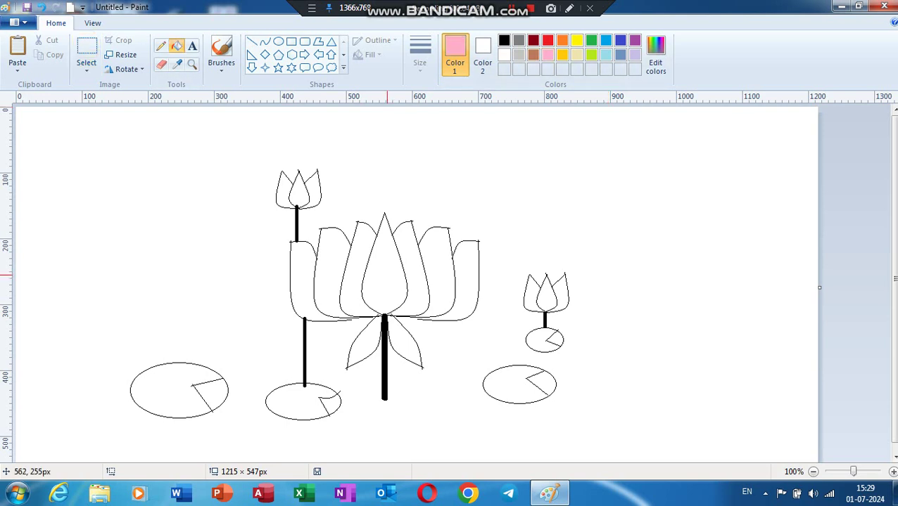
click(384, 278)
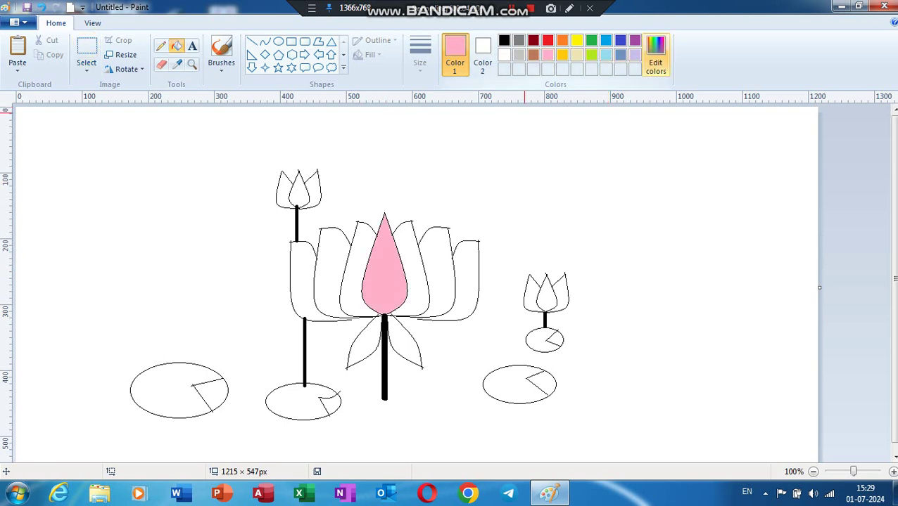
Define a magenta with red 231, green 61 and blue 218, and add it to the custom colors.
click(655, 54)
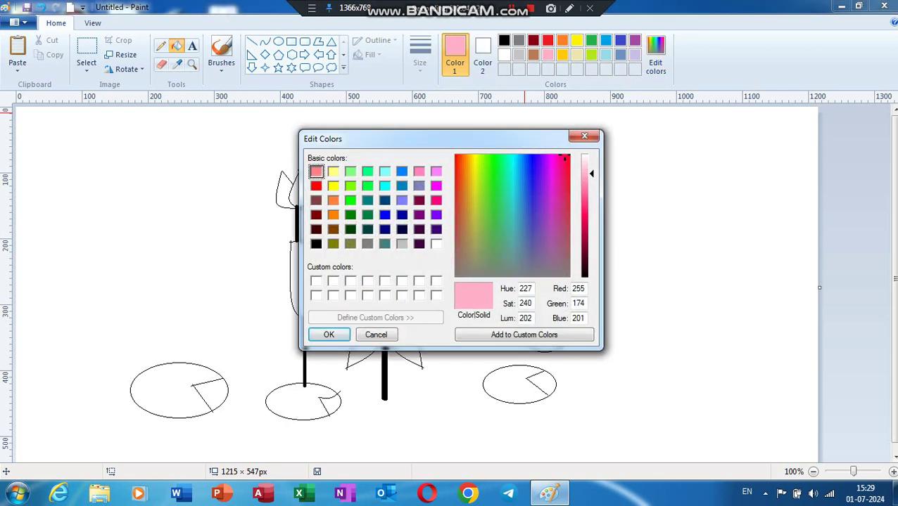
click(553, 182)
click(584, 207)
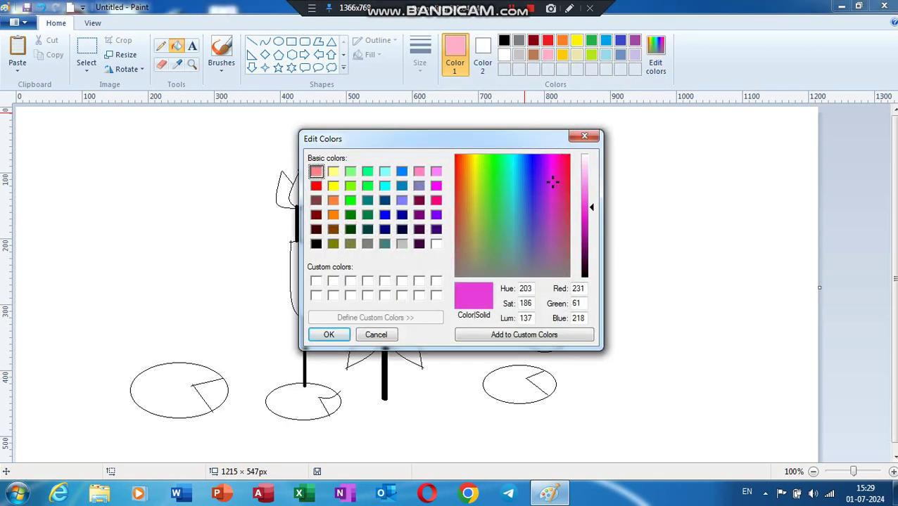
key(alt+a)
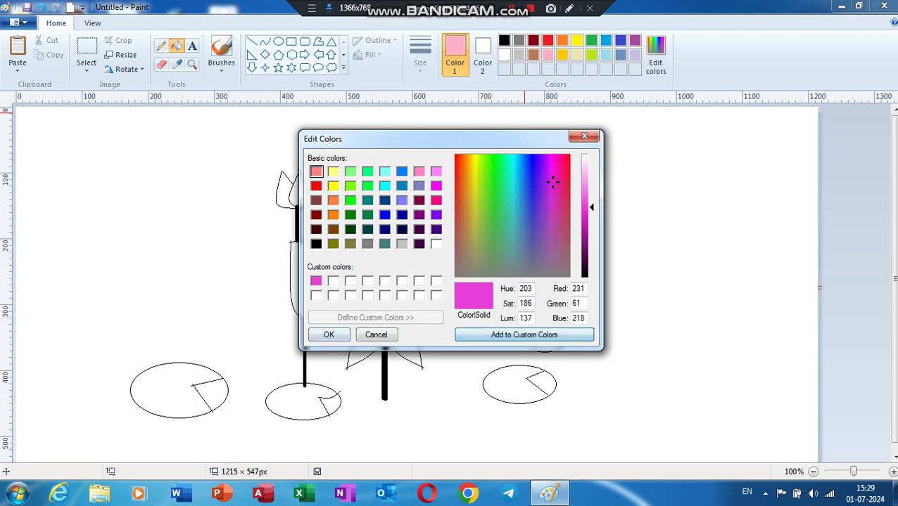
key(Return)
Fill the two petals left of the central petal with the custom magenta, and undo the extra fill attempted at the outermost petal.
click(356, 269)
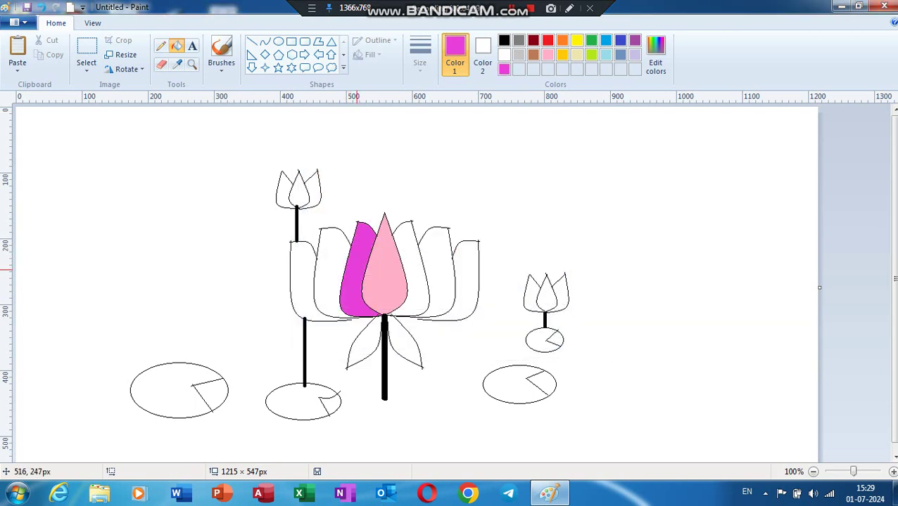
click(332, 267)
click(287, 276)
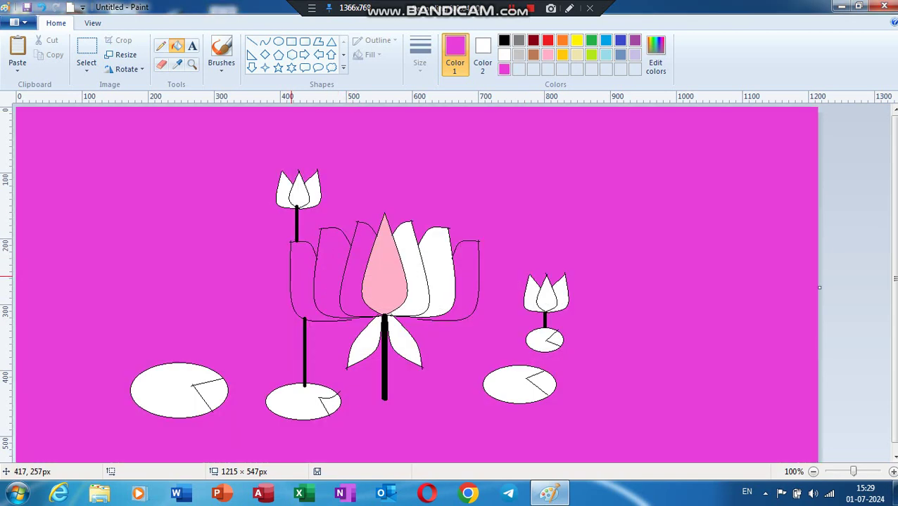
key(ctrl+z)
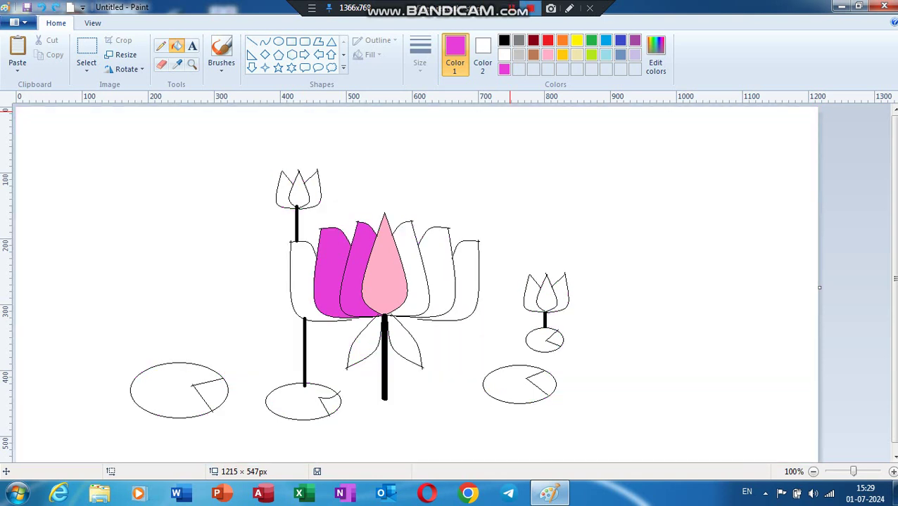
Close the outline gaps under the outer petals in black and fill the three petals right of the center with the custom magenta.
click(504, 40)
scroll(420, 269, down, 1)
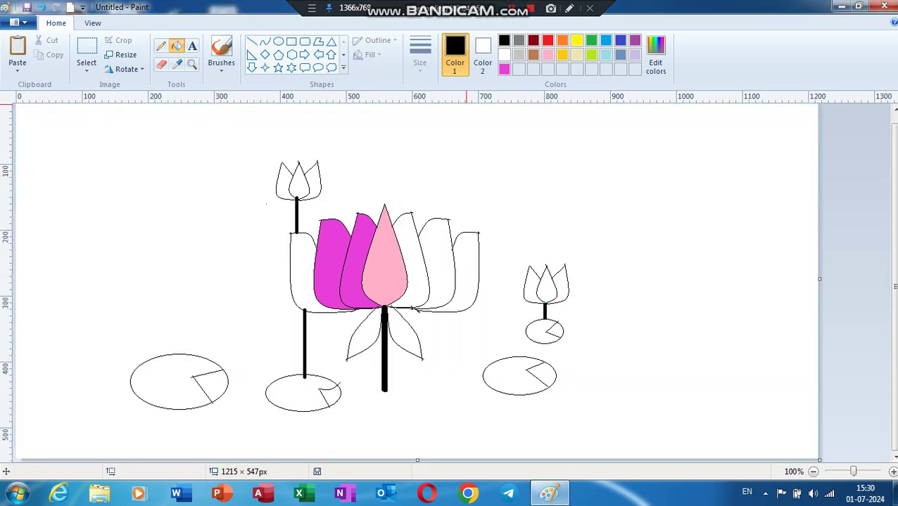
click(503, 69)
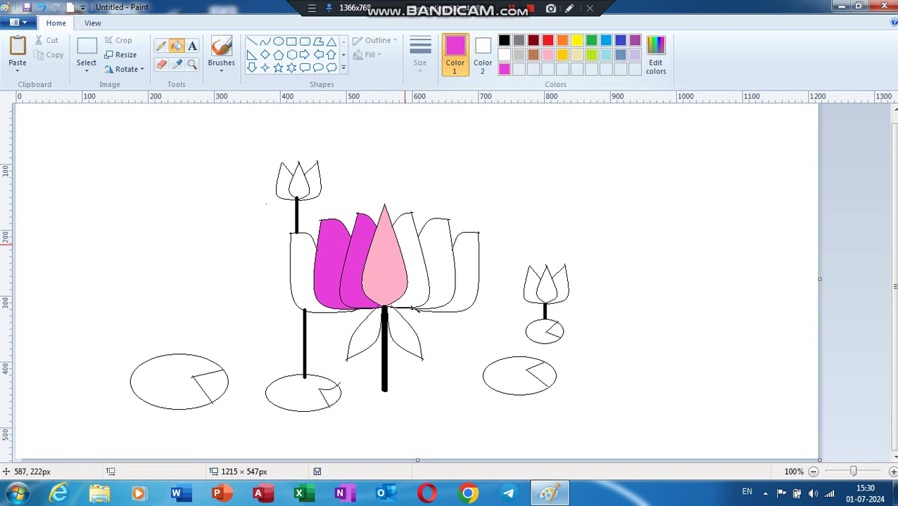
click(406, 244)
click(432, 259)
click(463, 269)
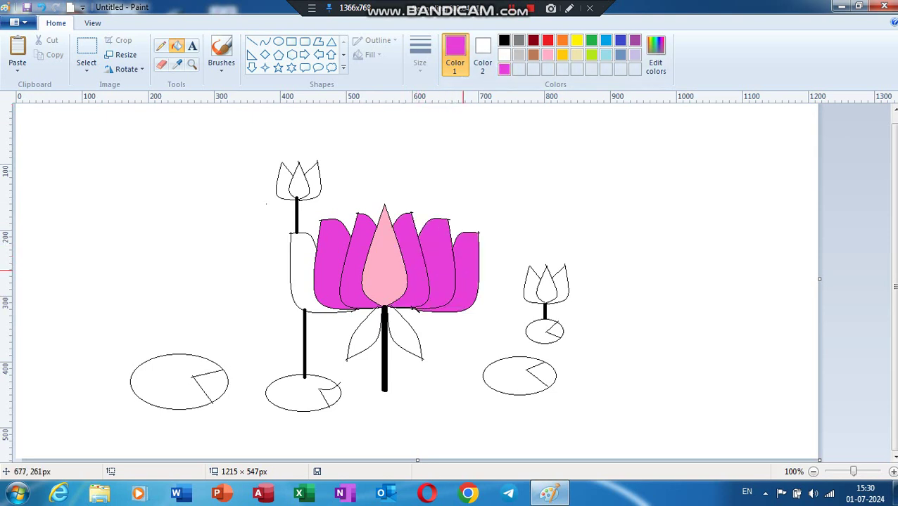
Fill the large flower's leftmost petal and all petals of both small buds with the custom magenta.
click(307, 284)
click(285, 187)
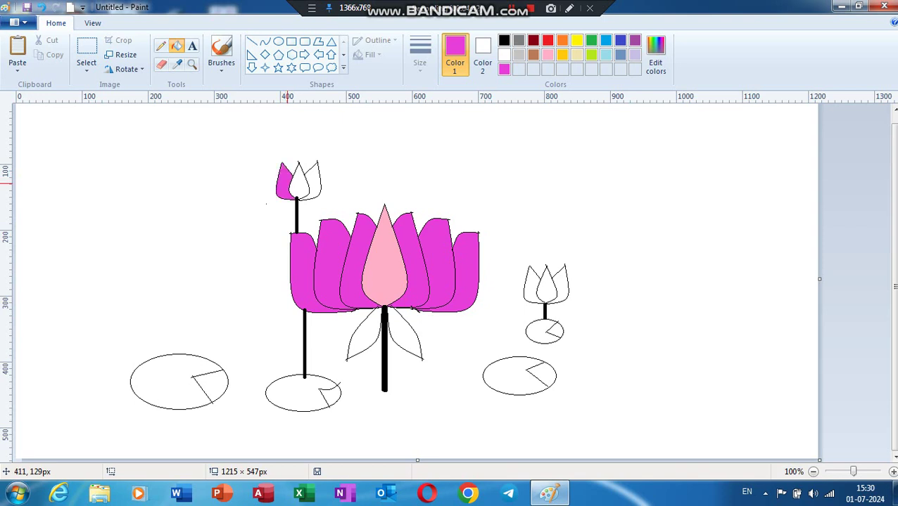
click(298, 189)
click(312, 184)
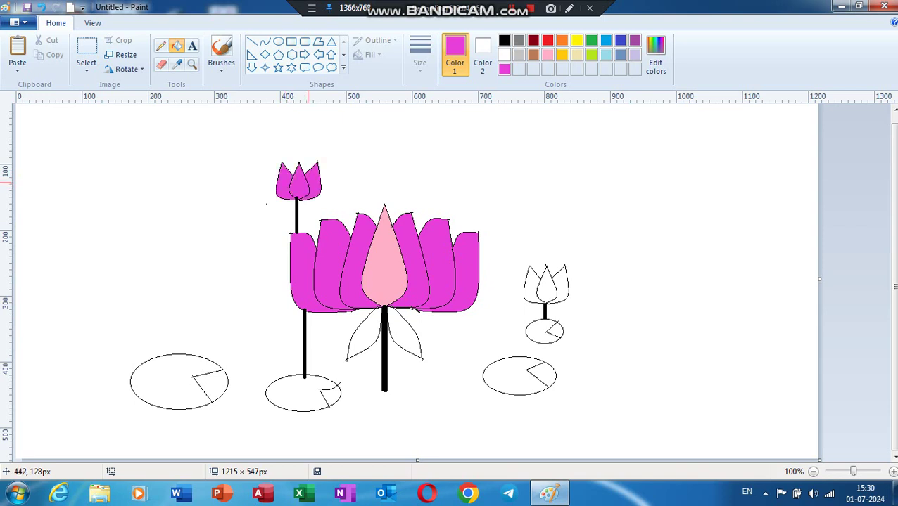
click(538, 294)
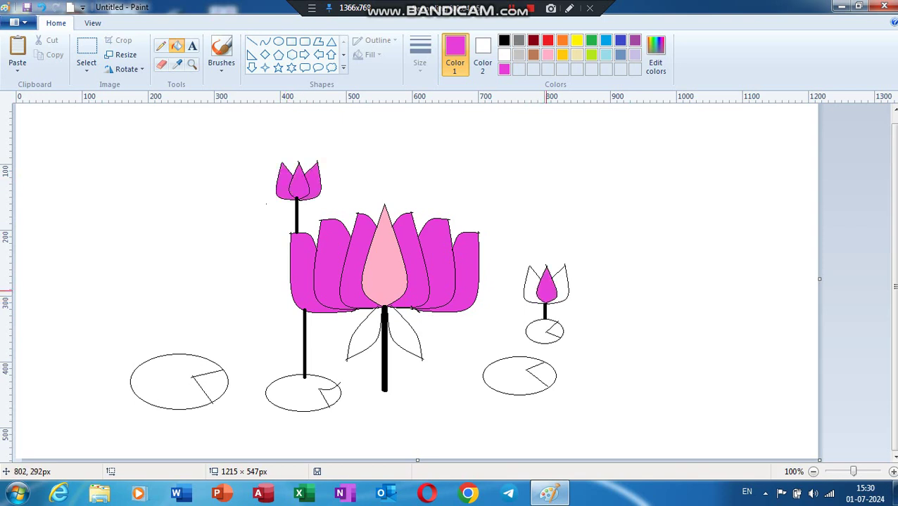
click(557, 286)
click(532, 287)
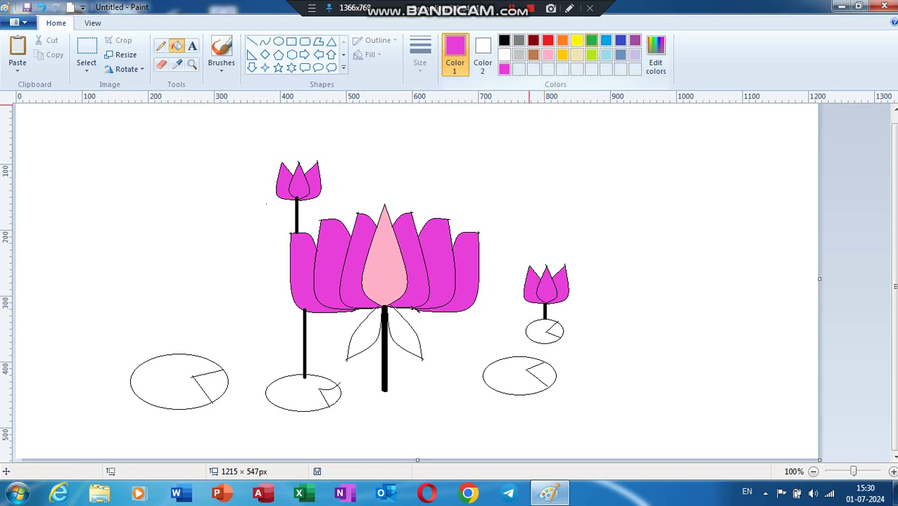
click(405, 337)
click(367, 330)
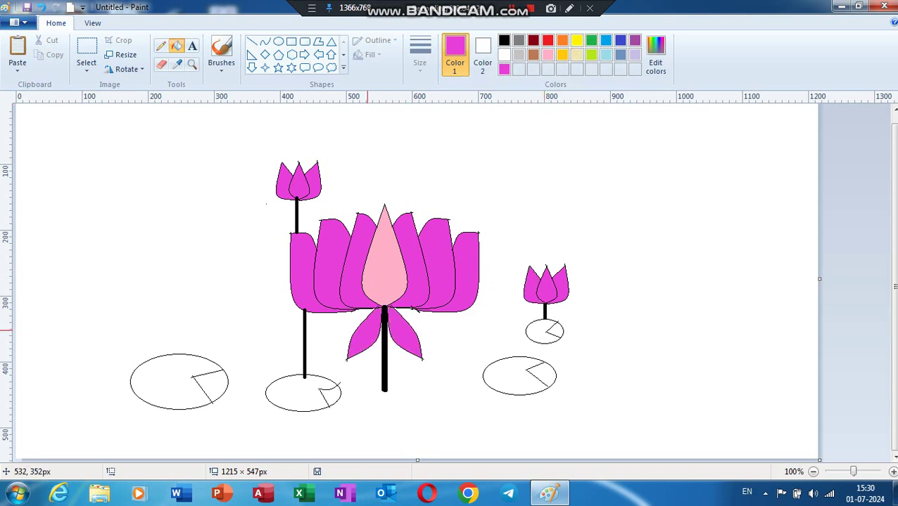
click(384, 344)
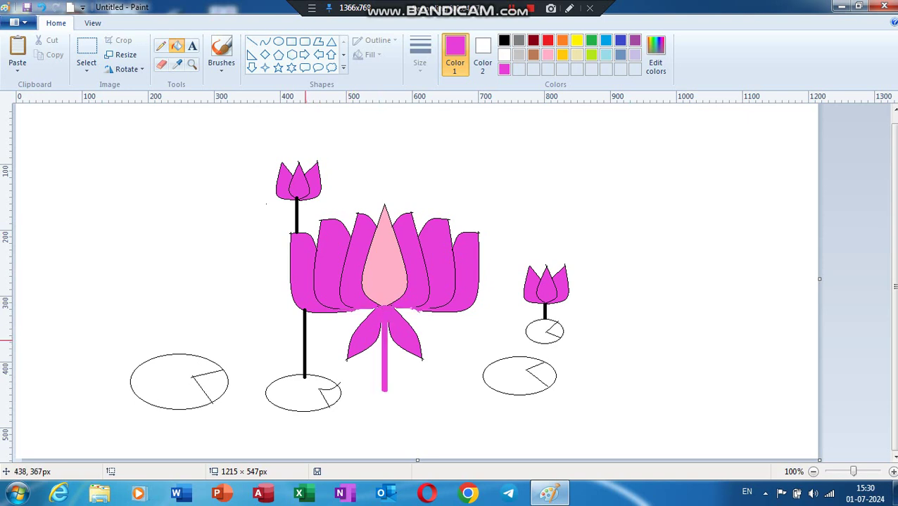
key(ctrl+z)
key(ctrl+z)
key(ctrl+z)
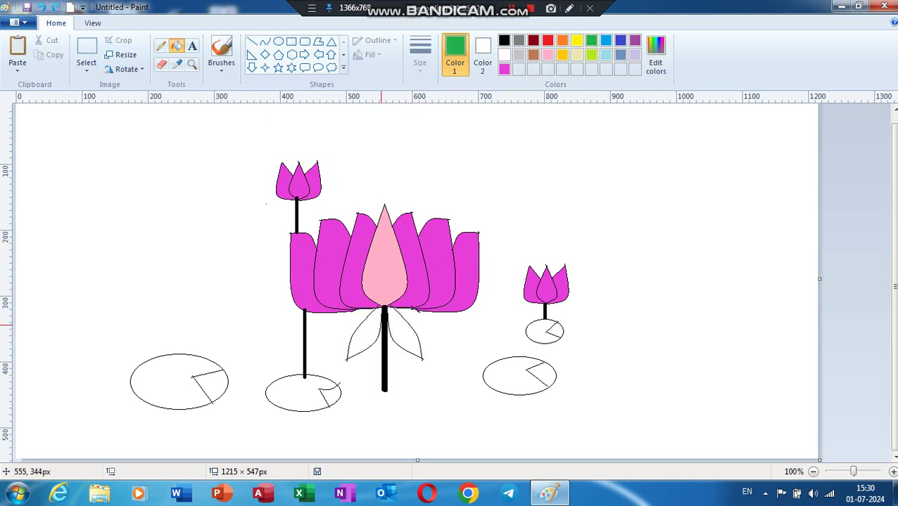
Fill the two leaves under the large flower, its stem and both stem sections of the upper bud with green.
click(368, 331)
click(399, 328)
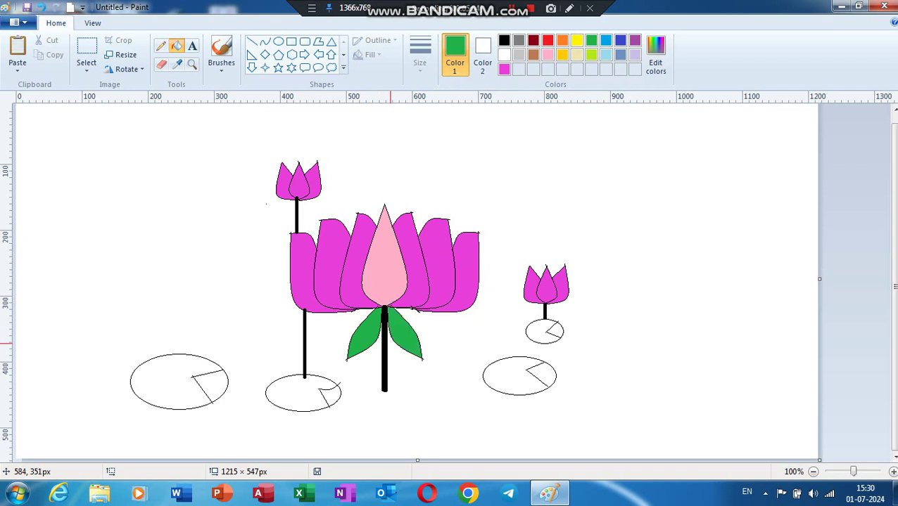
click(383, 352)
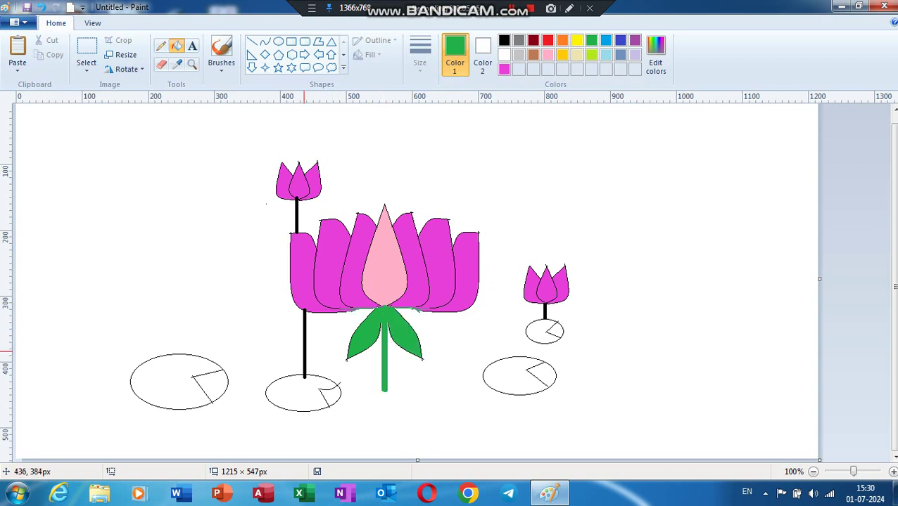
click(304, 352)
click(296, 213)
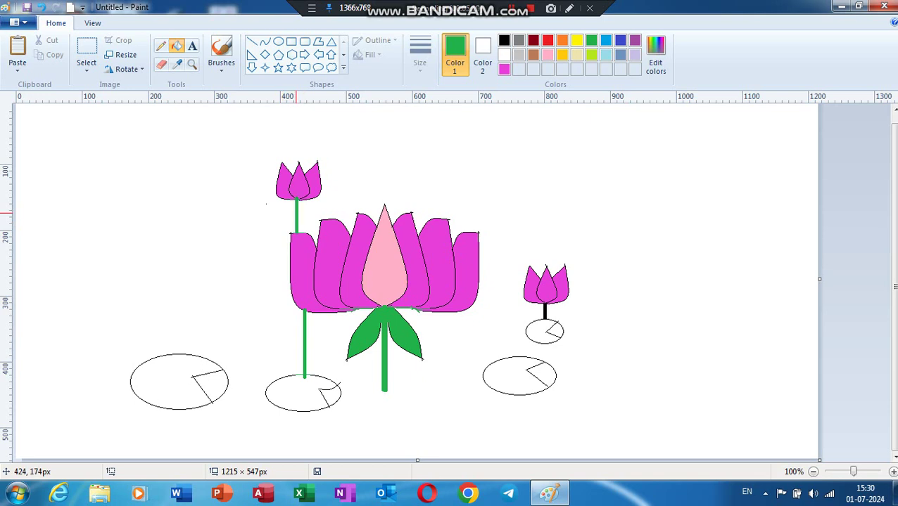
Fill the four lily pads with green and erase the outer notch areas of the three larger pads.
click(175, 368)
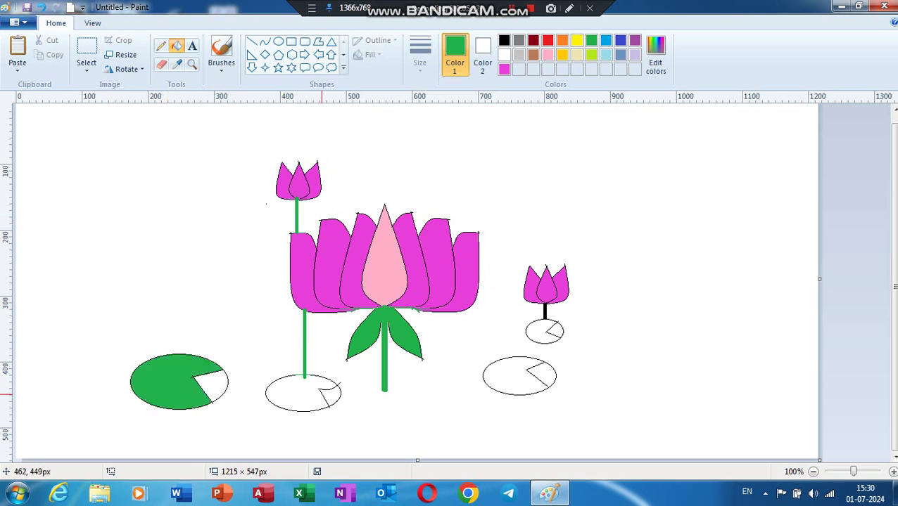
click(280, 391)
click(501, 382)
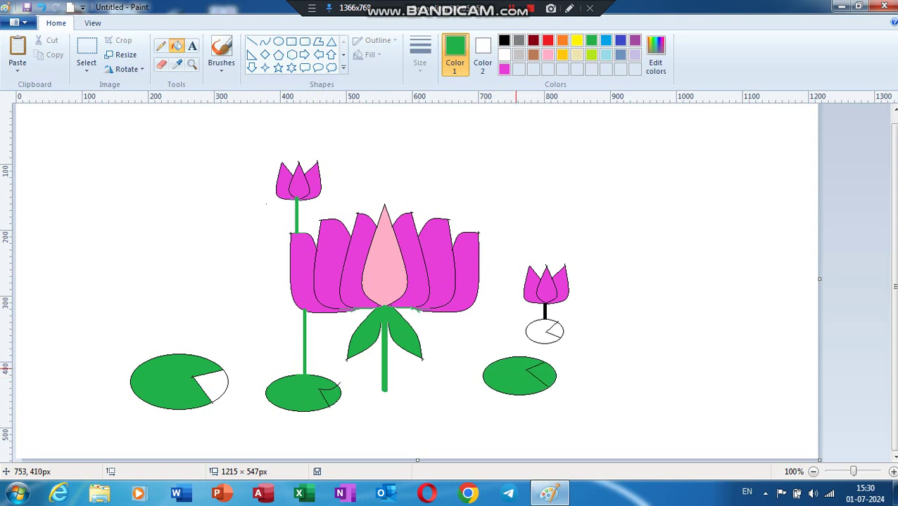
click(539, 332)
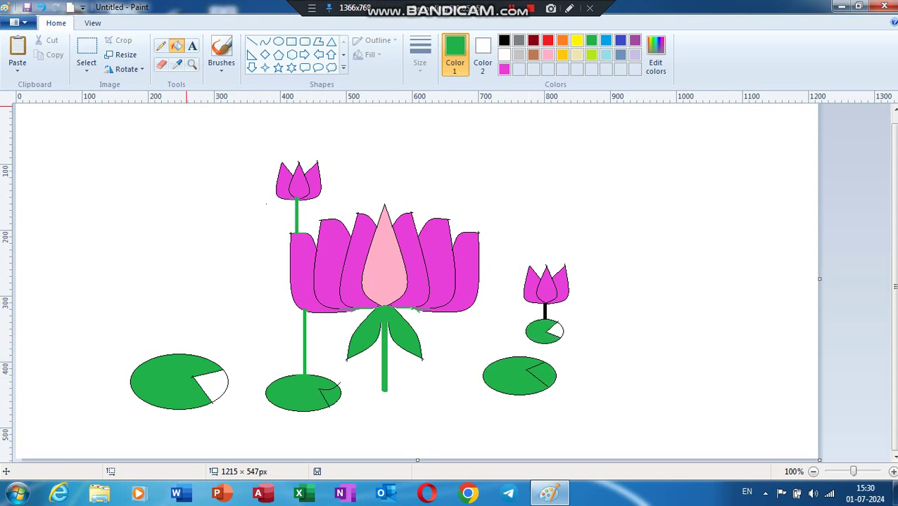
click(160, 64)
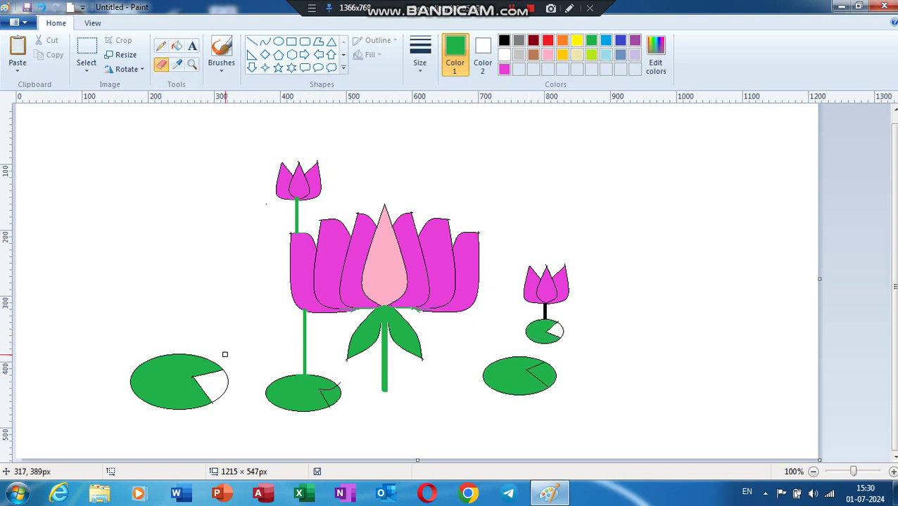
drag(226, 375, 217, 400)
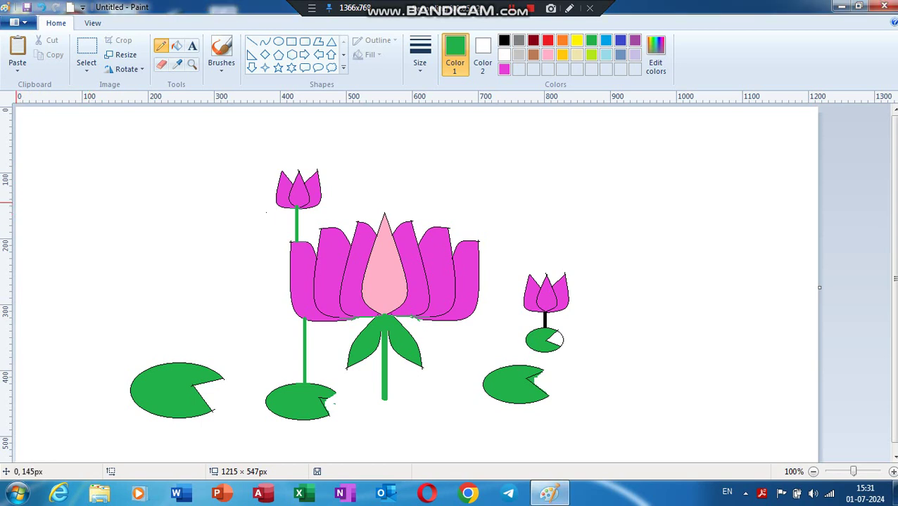
Sketch a wavy green horizon line across the canvas behind the flowers, with a bumpy outline of hills above it.
mouse_move(22, 201)
mouse_down()
mouse_move(98, 201)
mouse_move(165, 215)
mouse_move(832, 209)
mouse_up()
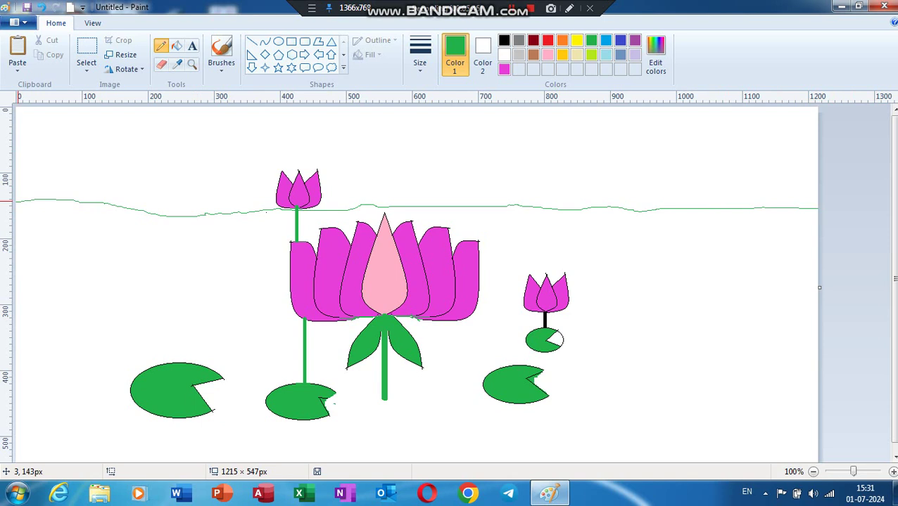
mouse_move(25, 198)
mouse_down()
mouse_move(40, 174)
mouse_move(66, 190)
mouse_move(83, 185)
mouse_up()
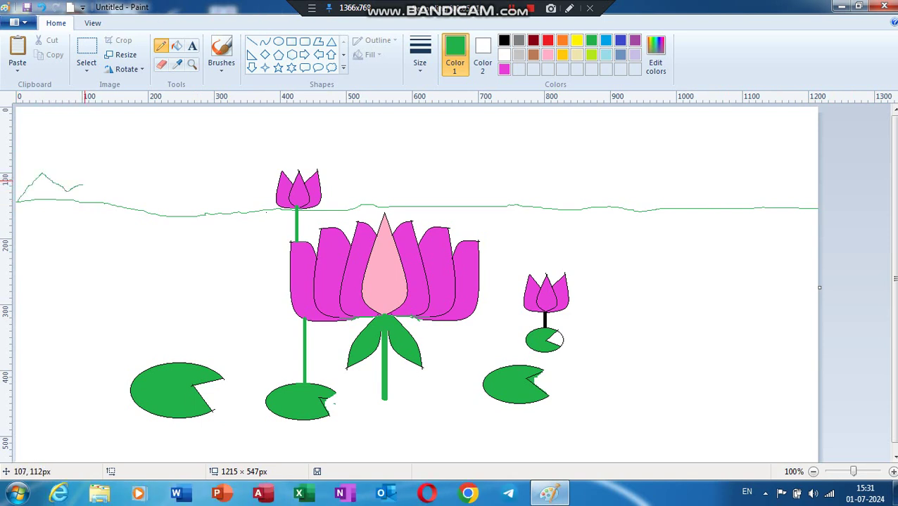
mouse_move(76, 184)
mouse_down()
mouse_move(99, 176)
mouse_move(121, 189)
mouse_move(221, 182)
mouse_up()
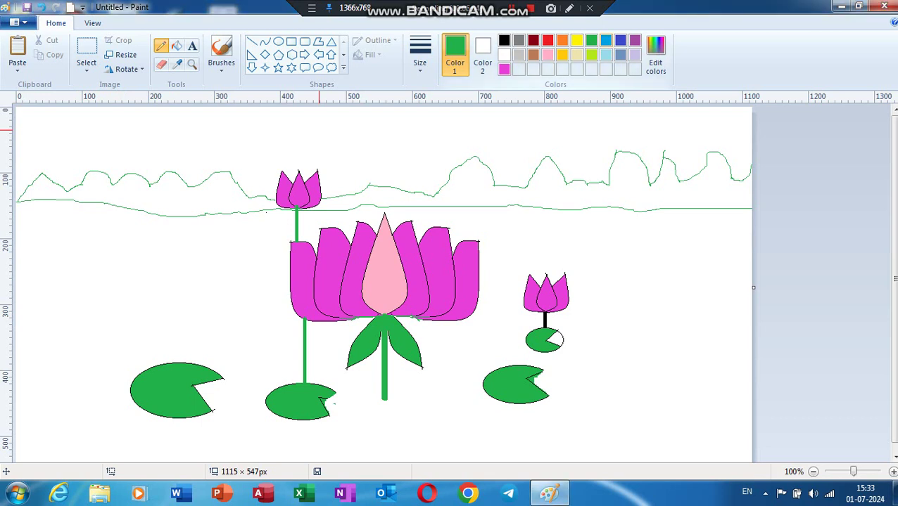
Draw a closed irregular pond outline in blue around the lily pads and erase the small pad's outer notch edge.
click(606, 40)
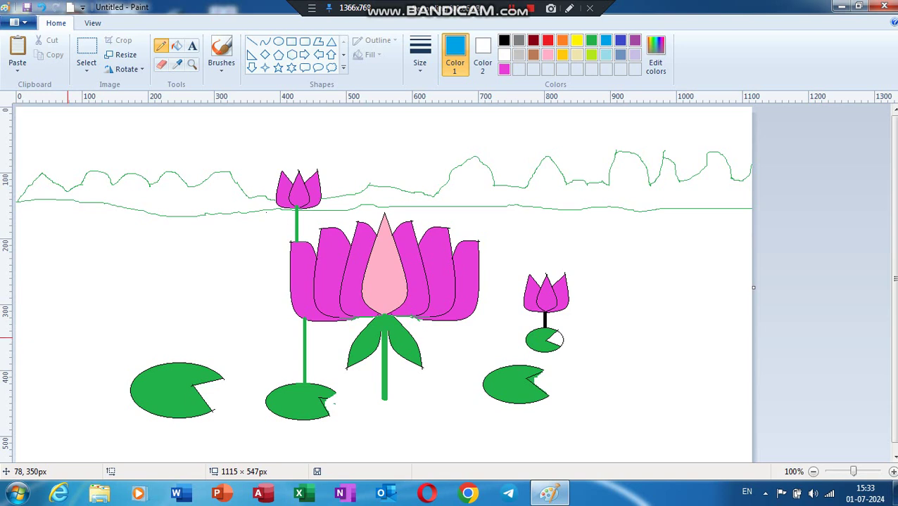
mouse_move(66, 337)
mouse_down()
mouse_move(109, 317)
mouse_move(178, 305)
mouse_move(288, 302)
mouse_up()
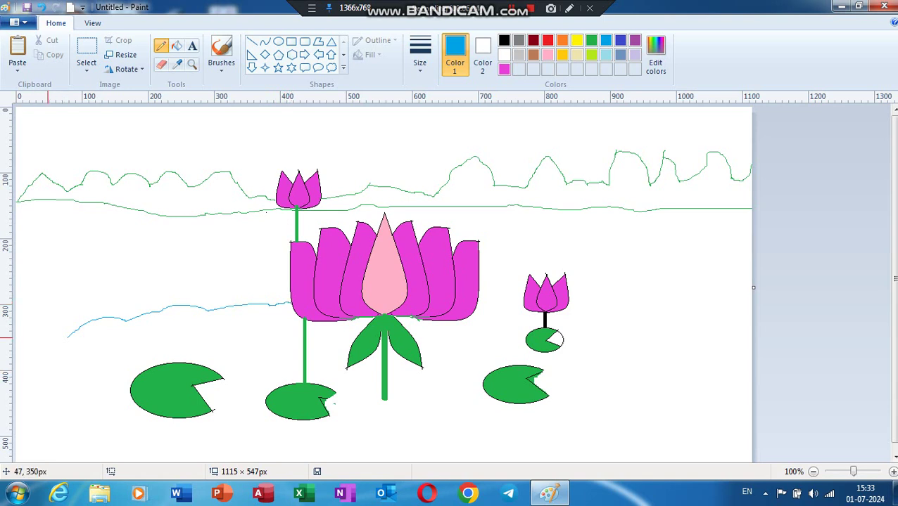
mouse_move(69, 335)
mouse_down()
mouse_move(71, 373)
mouse_move(84, 380)
mouse_move(105, 424)
mouse_move(136, 437)
mouse_move(465, 432)
mouse_move(598, 413)
mouse_up()
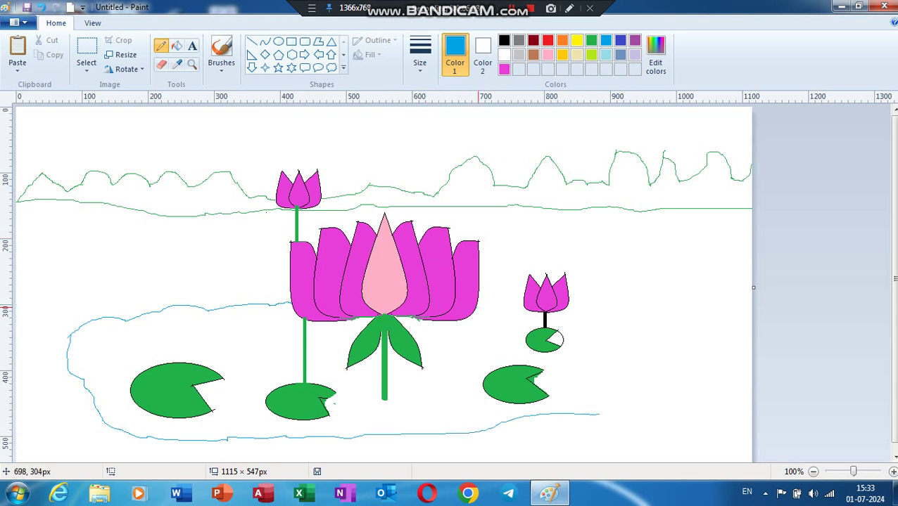
drag(484, 307, 548, 308)
mouse_move(569, 306)
mouse_down()
mouse_move(600, 297)
mouse_move(632, 314)
mouse_move(676, 315)
mouse_move(671, 363)
mouse_move(654, 382)
mouse_up()
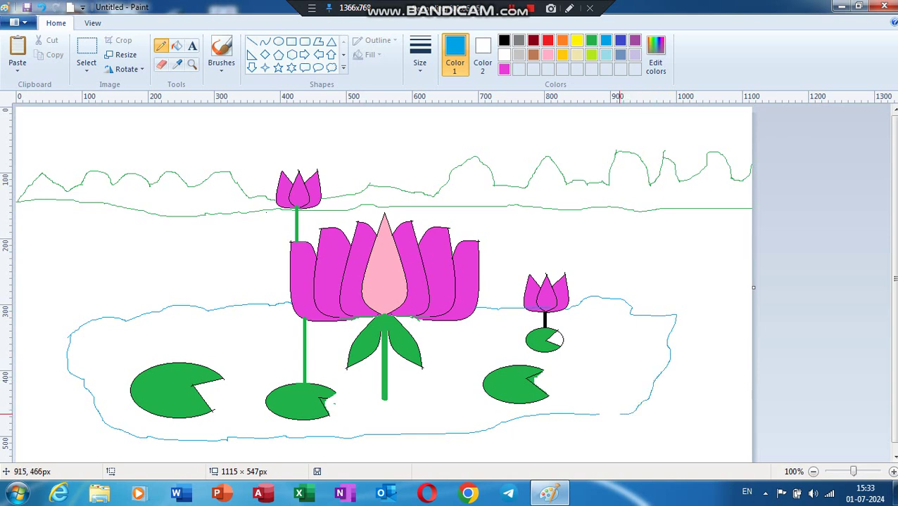
drag(617, 412, 594, 413)
click(161, 64)
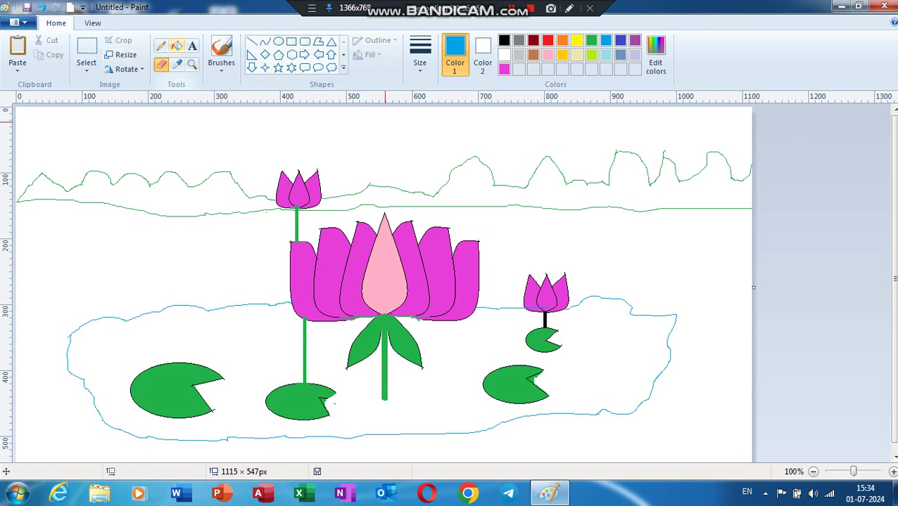
Fill the hills with green on both sides of the upper bud, undoing the leaked fill and closing the outline gap at the far left.
click(176, 45)
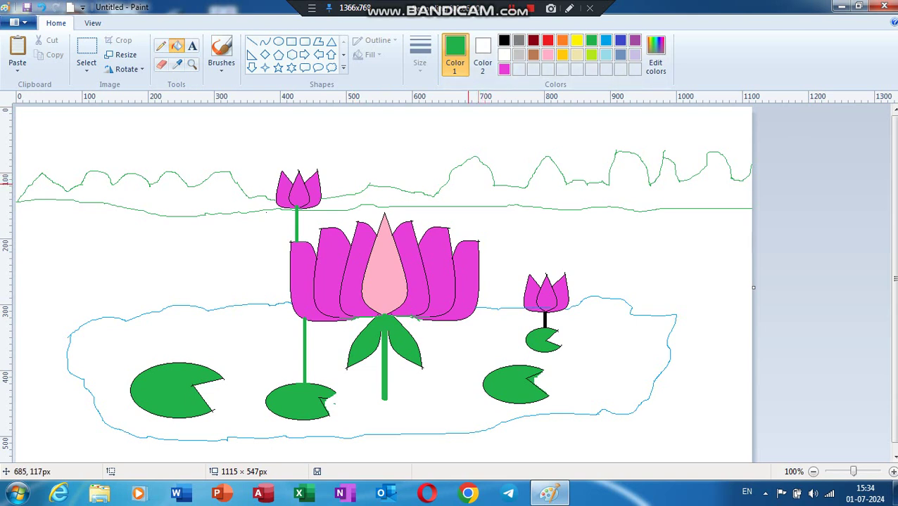
click(336, 203)
click(221, 200)
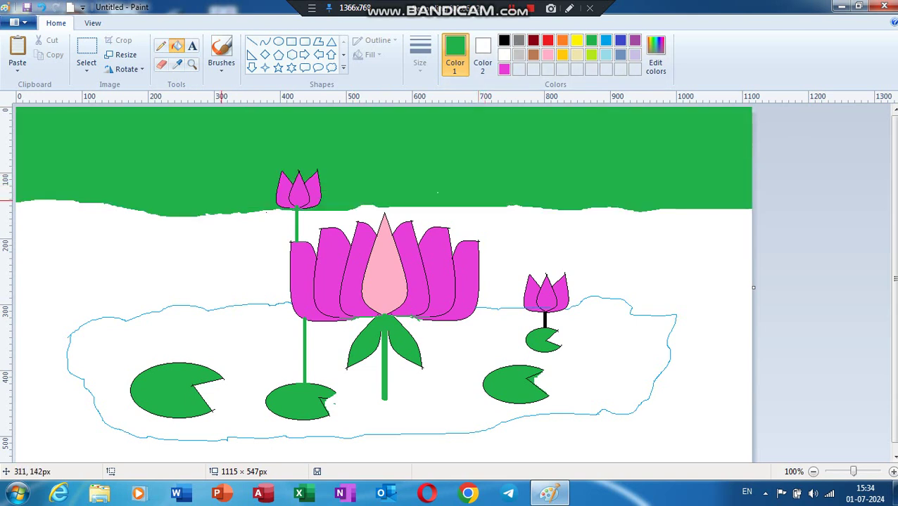
key(ctrl+z)
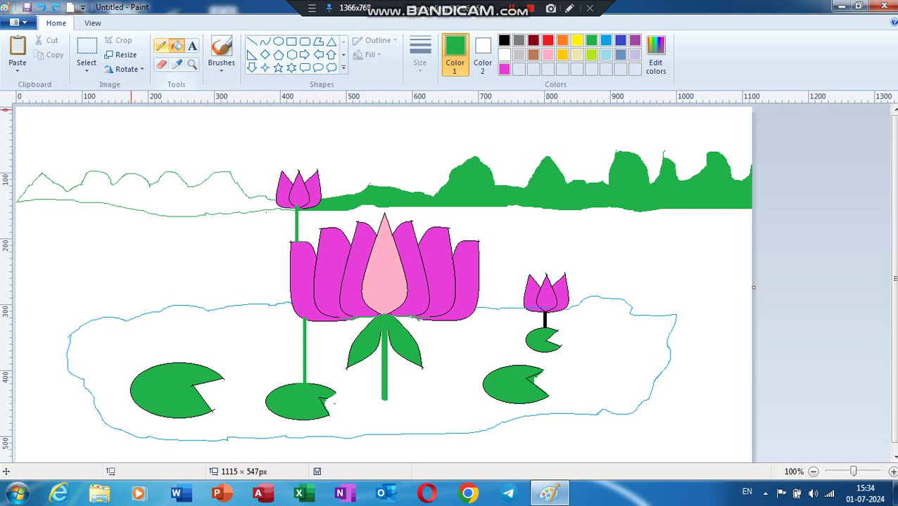
click(160, 45)
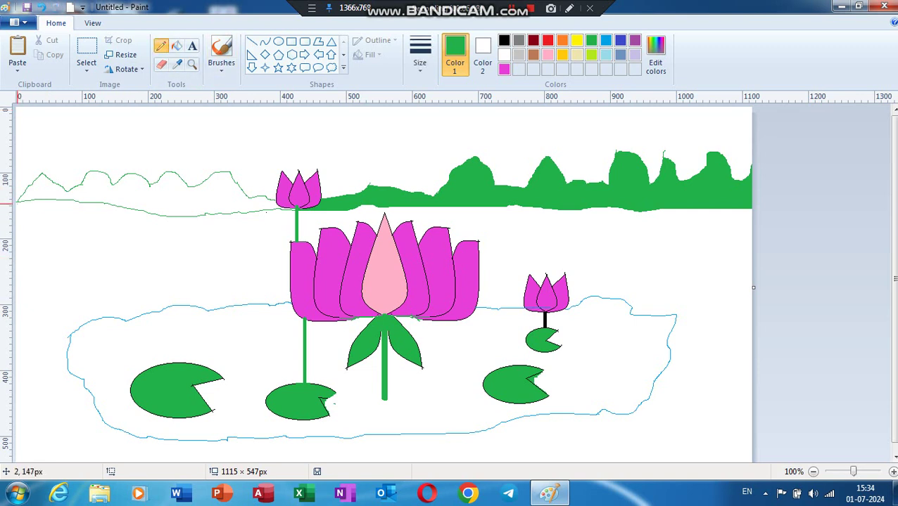
click(176, 46)
click(141, 197)
Fill the area surrounding the pond with indigo and the pond itself with light turquoise.
click(620, 40)
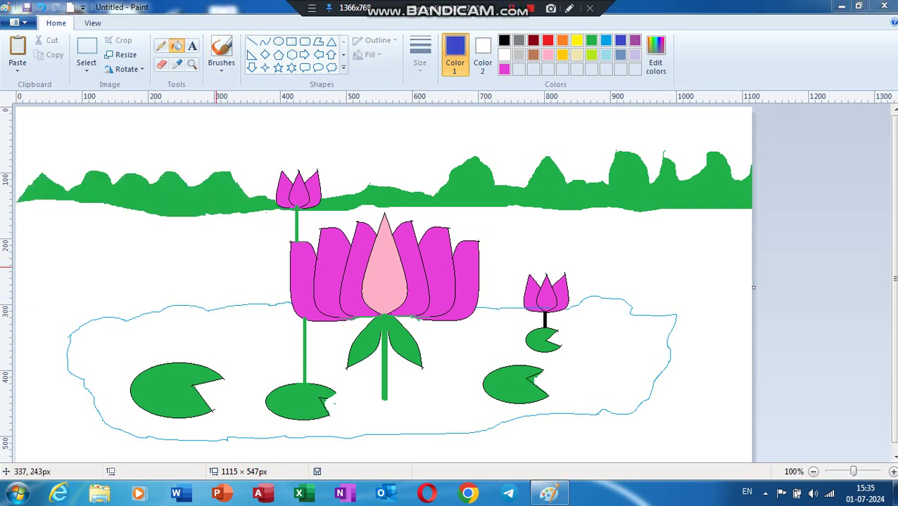
click(177, 285)
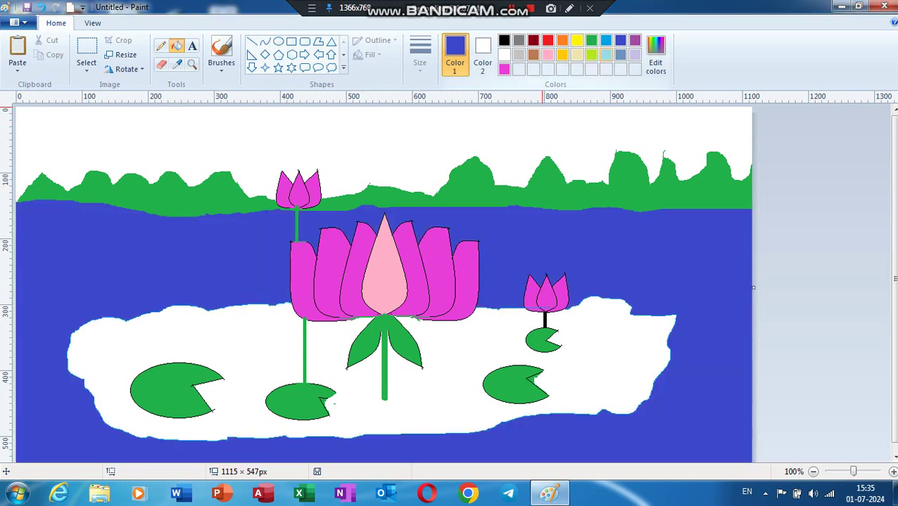
click(605, 55)
click(263, 350)
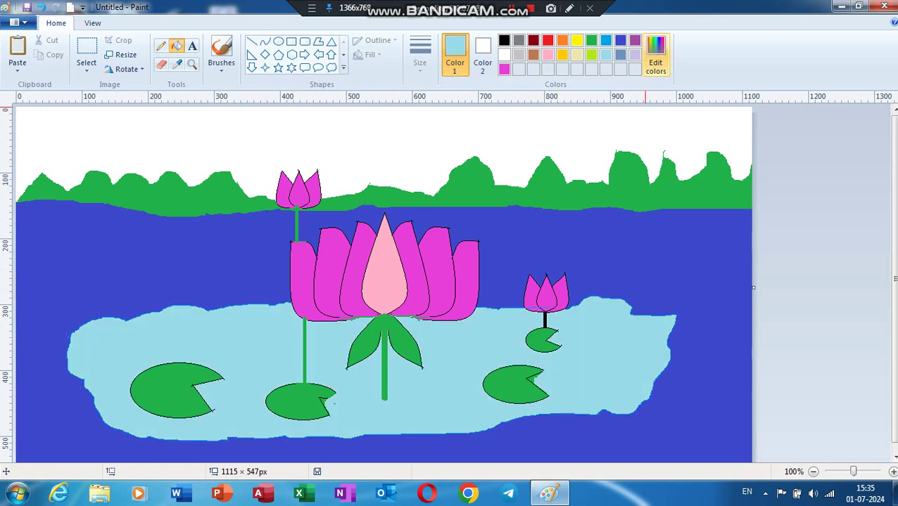
Recolor the pond teal, the sky light aqua and the hills dark green, using newly defined custom colors.
click(655, 56)
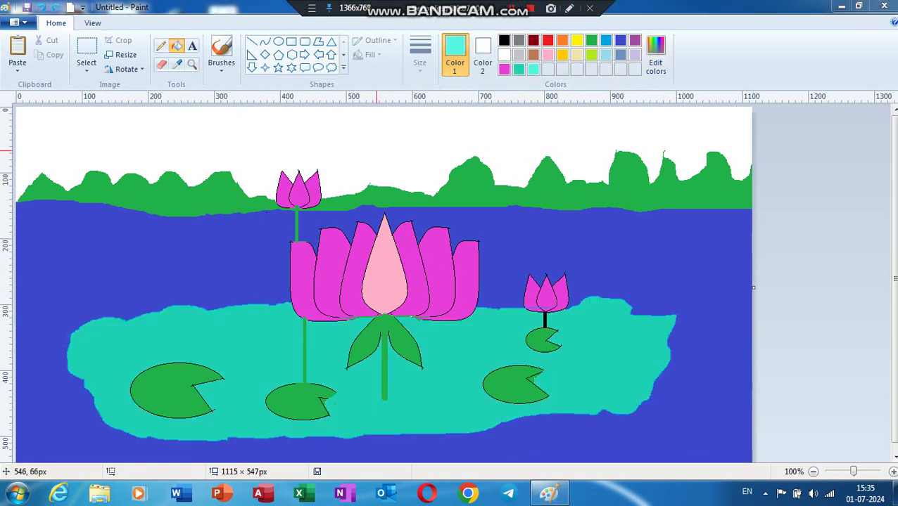
click(376, 150)
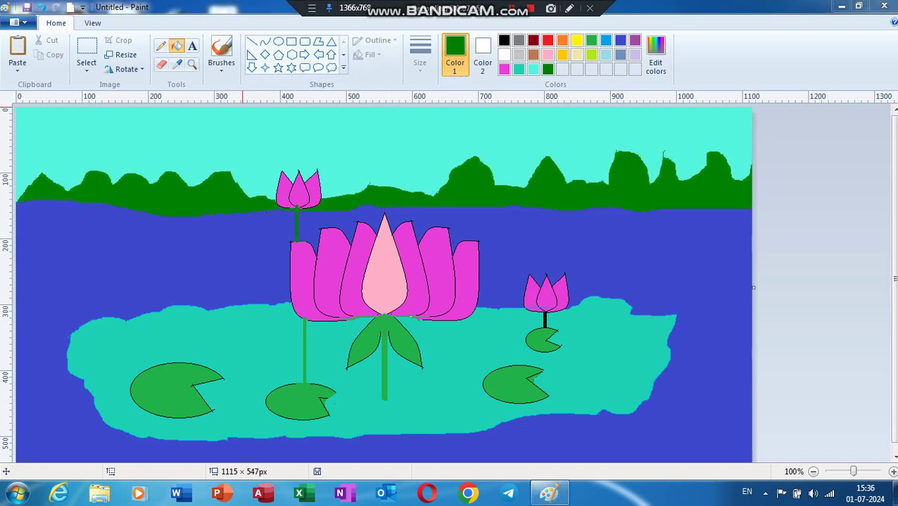
Draw a solid white ellipse about 110 × 93 px in the sky above the large flower.
click(278, 41)
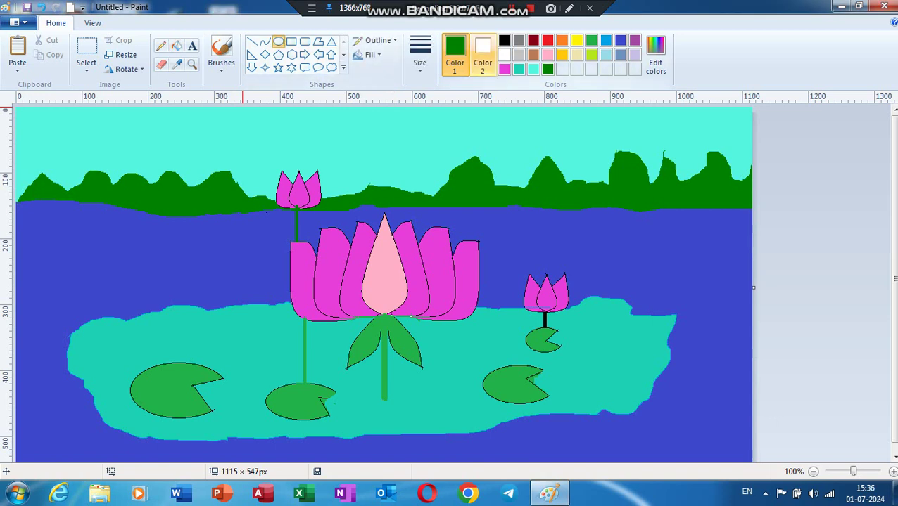
click(504, 55)
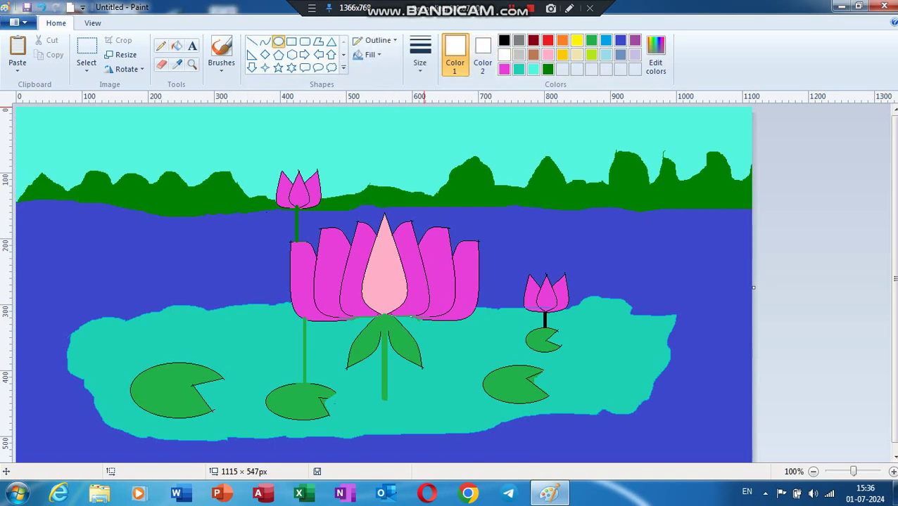
click(369, 55)
click(391, 87)
drag(353, 114, 408, 145)
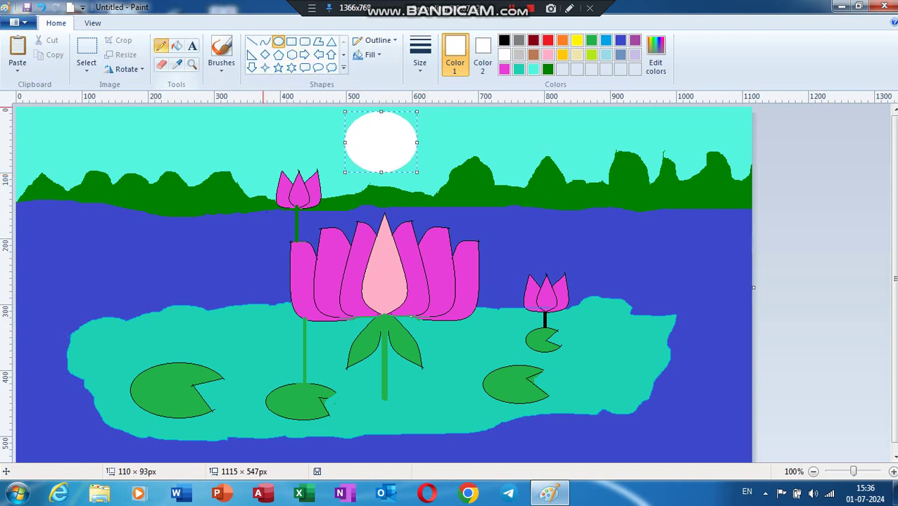
Dot small white stars with the Pencil across the sky beside the moon, undoing the stray curved stroke.
click(161, 46)
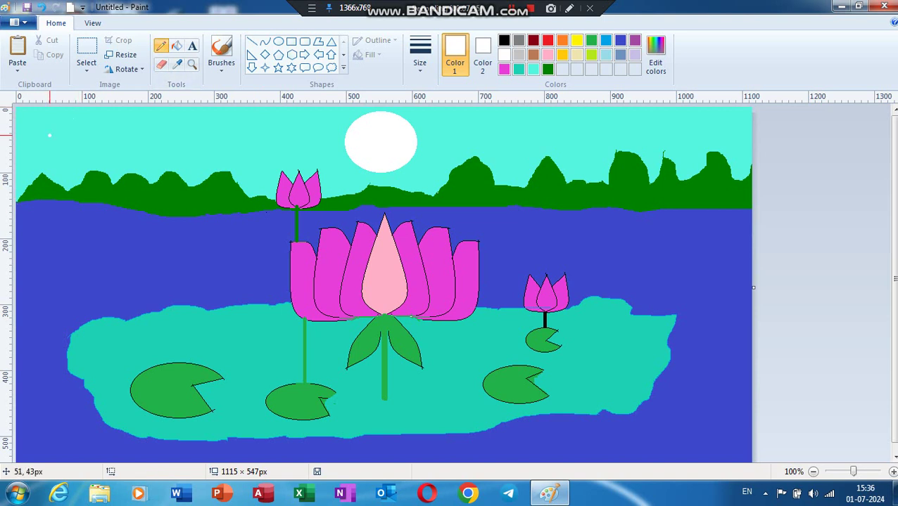
click(69, 132)
drag(107, 121, 160, 135)
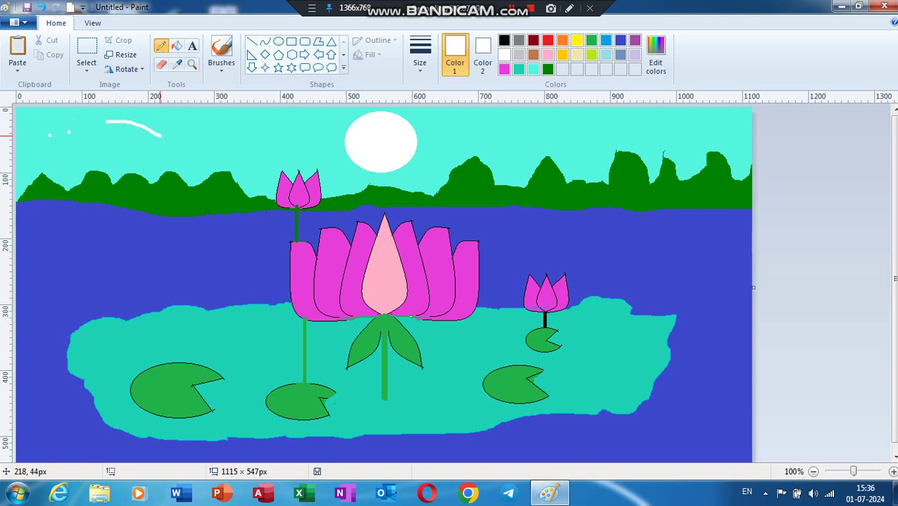
key(ctrl+z)
click(178, 133)
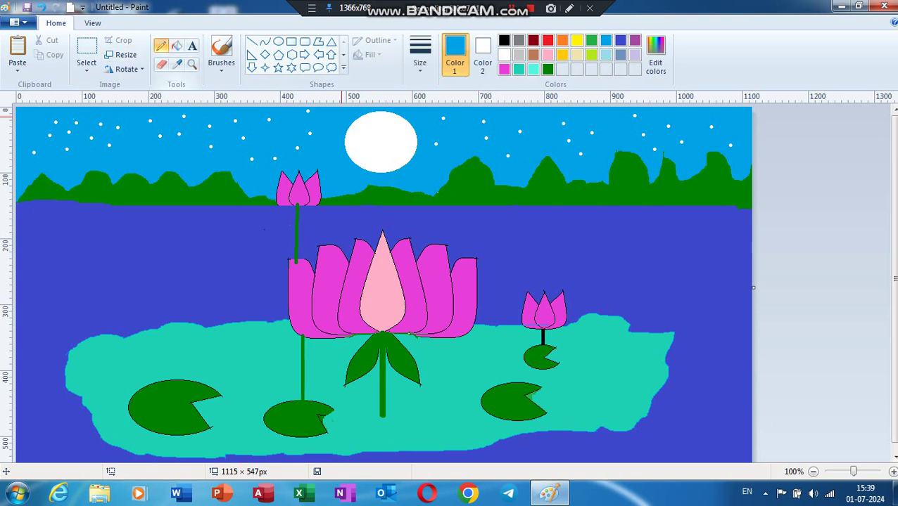
Draw a thick white horizontal reflection streak on the water between the moon and the large flower's tip.
click(483, 55)
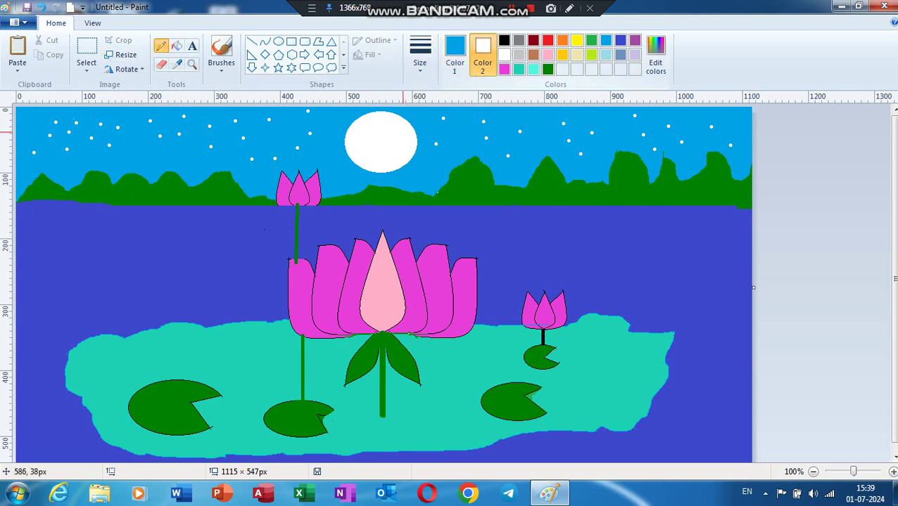
click(454, 55)
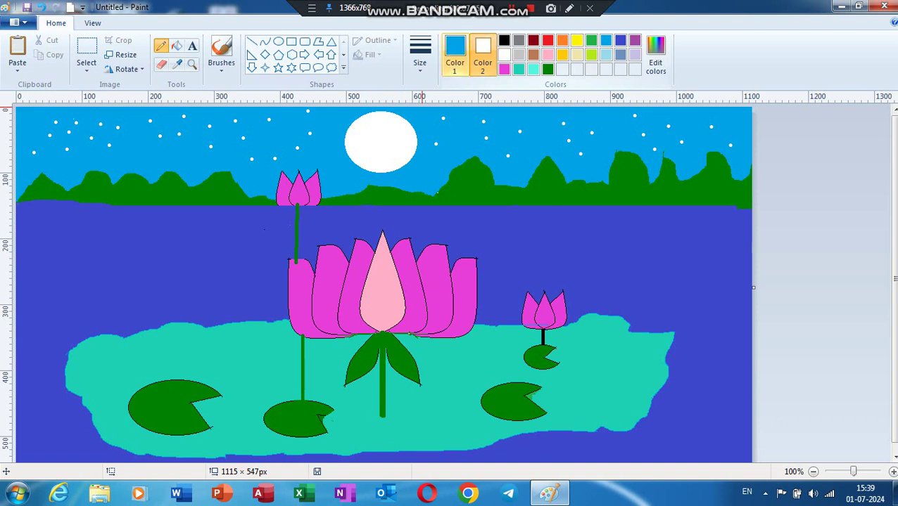
click(503, 55)
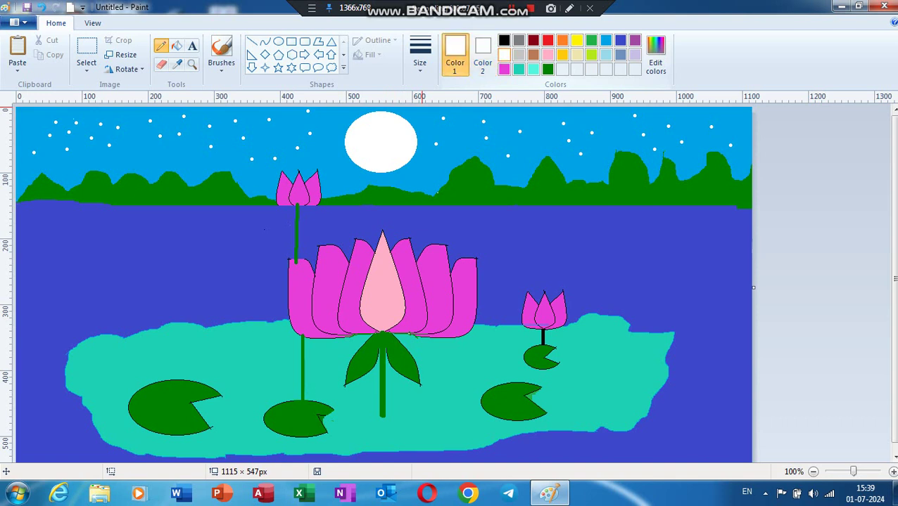
drag(370, 215, 401, 214)
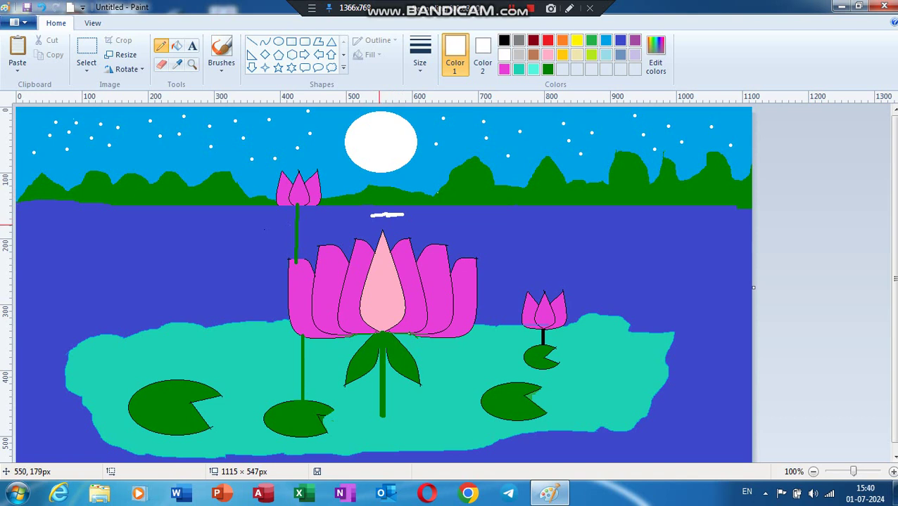
Add short wavy white ripple lines above and below the moon's reflection using the thinnest pencil size.
click(419, 55)
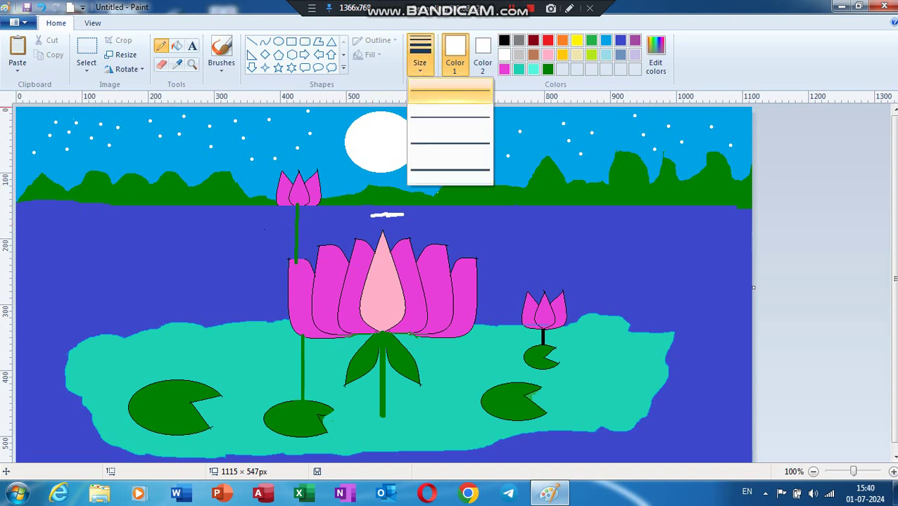
click(450, 91)
mouse_move(368, 220)
mouse_down()
mouse_move(397, 220)
mouse_move(389, 224)
mouse_up()
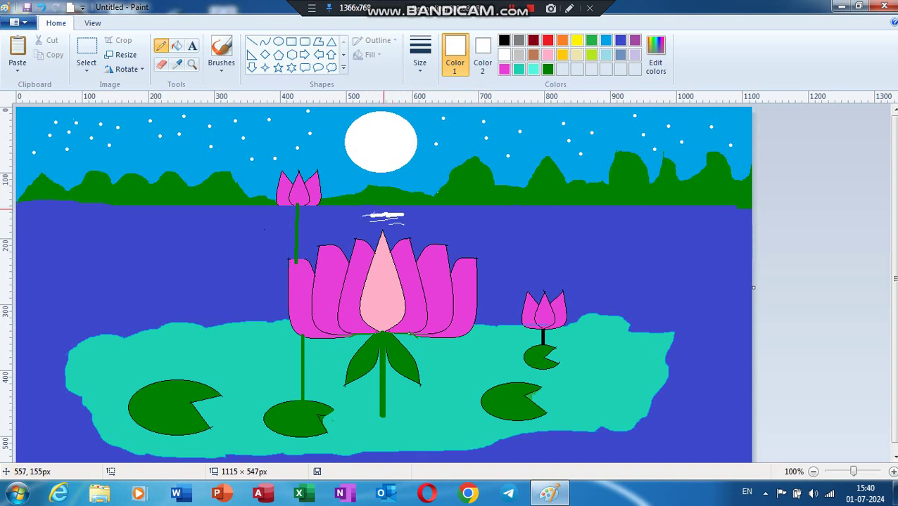
drag(382, 208, 400, 208)
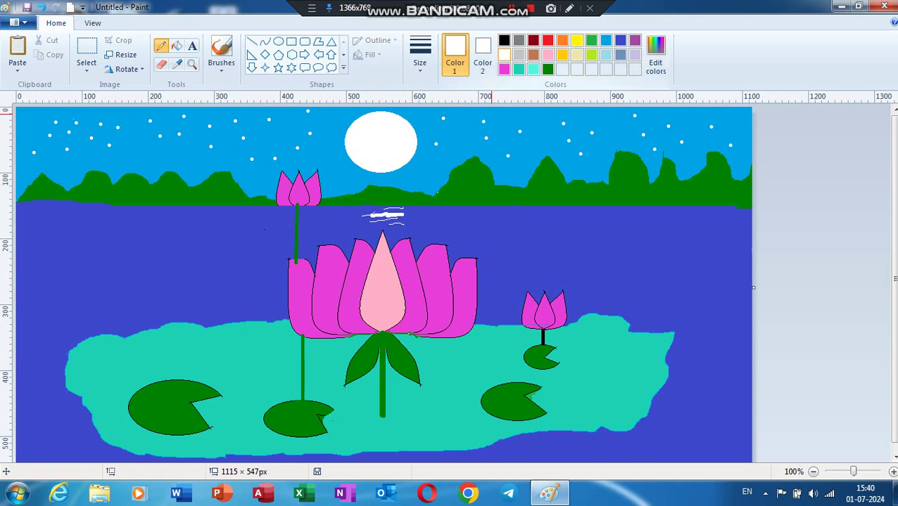